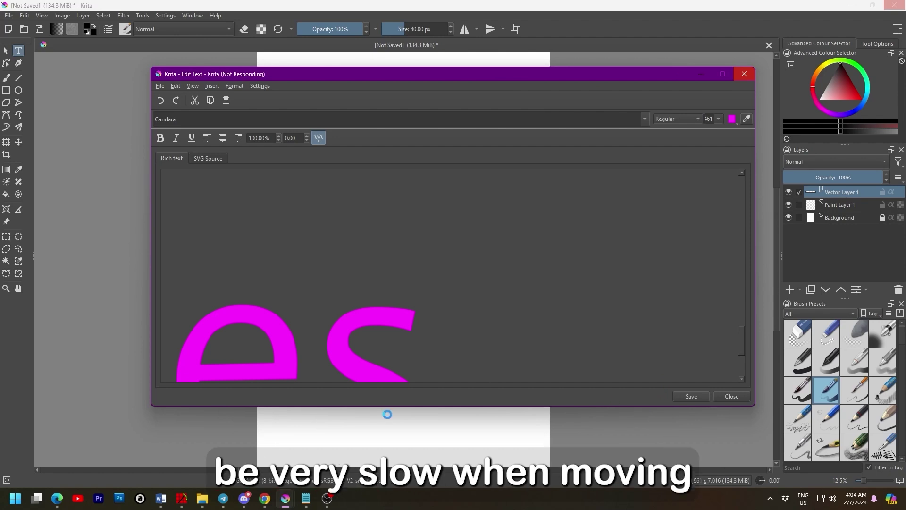
# Try to delete Vector Layer 1, which holds the oversized magenta text.
pyautogui.click(473, 501)
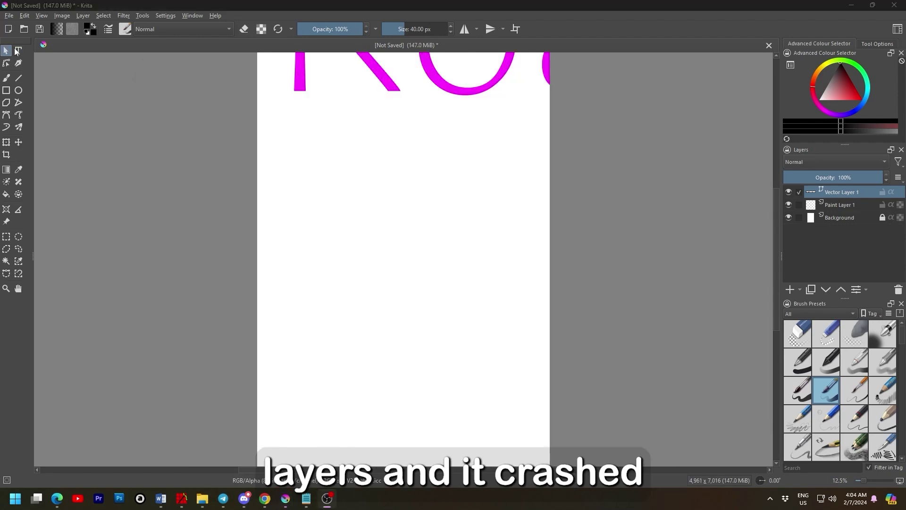
pyautogui.click(298, 61)
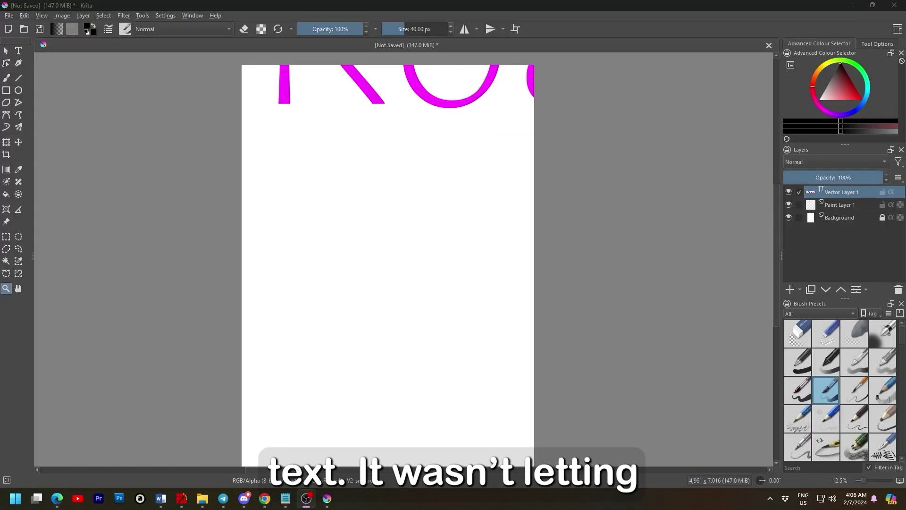
pyautogui.moveTo(838, 191); pyautogui.dragTo(900, 291)
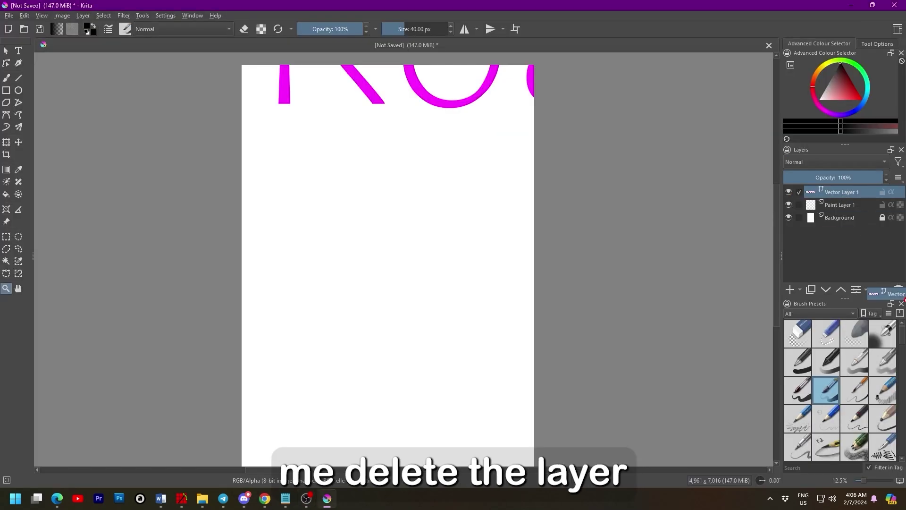
pyautogui.rightClick(852, 194)
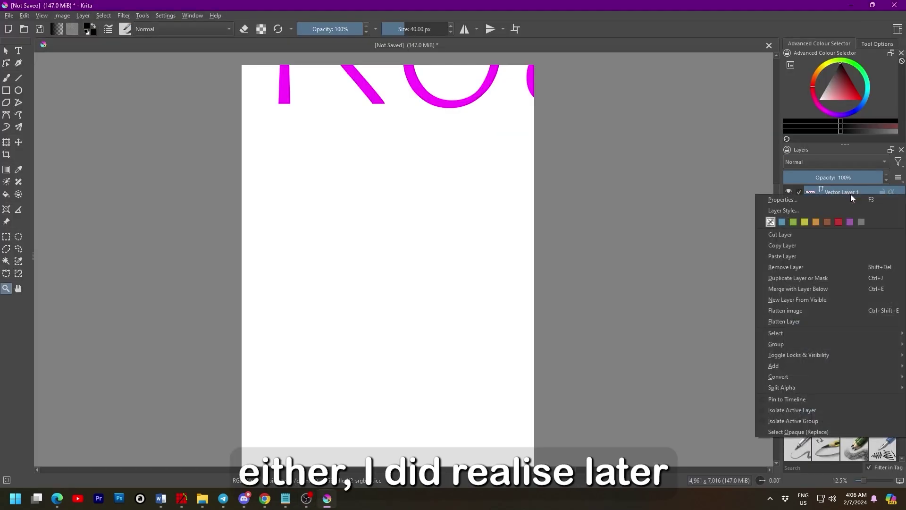
pyautogui.click(830, 186)
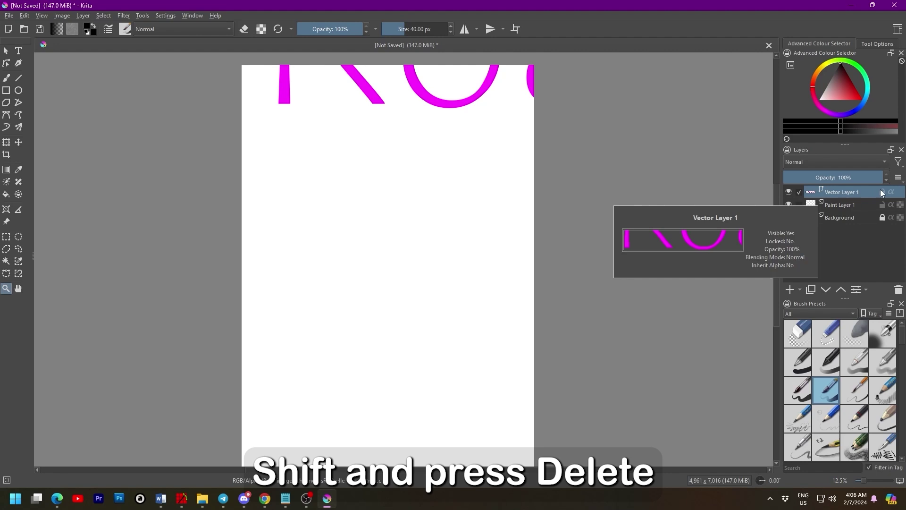
pyautogui.rightClick(862, 191)
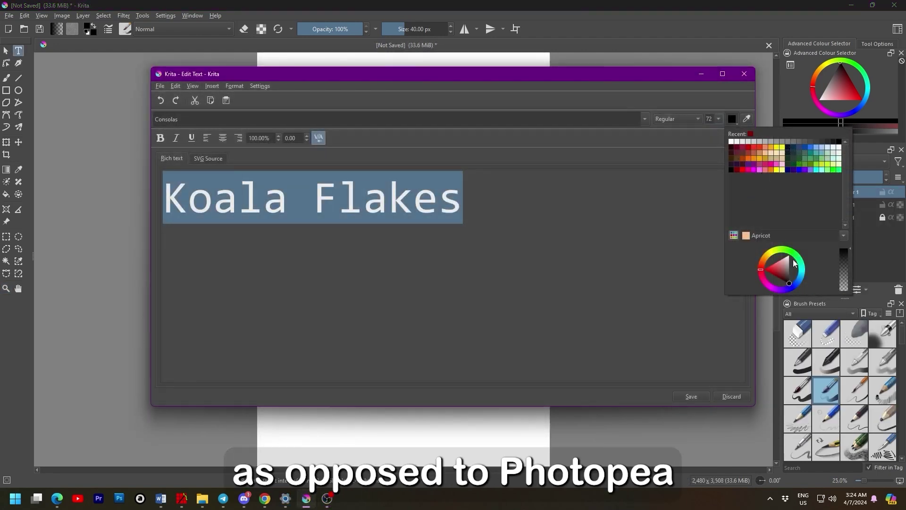
# Set the Koala Flakes text colour to purple and its font size to 144.
pyautogui.click(778, 289)
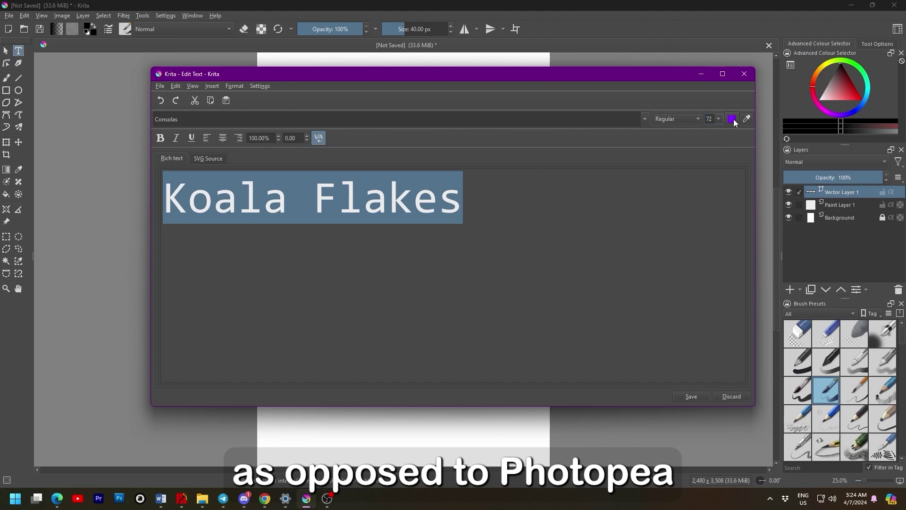
pyautogui.moveTo(775, 281)
pyautogui.mouseDown()
pyautogui.moveTo(759, 288)
pyautogui.moveTo(788, 286)
pyautogui.mouseUp()
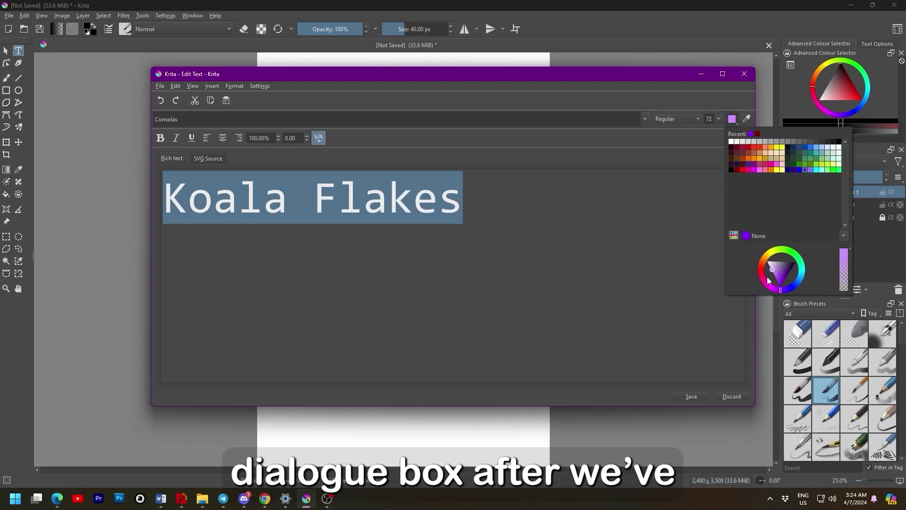
pyautogui.click(323, 177)
pyautogui.write('1')
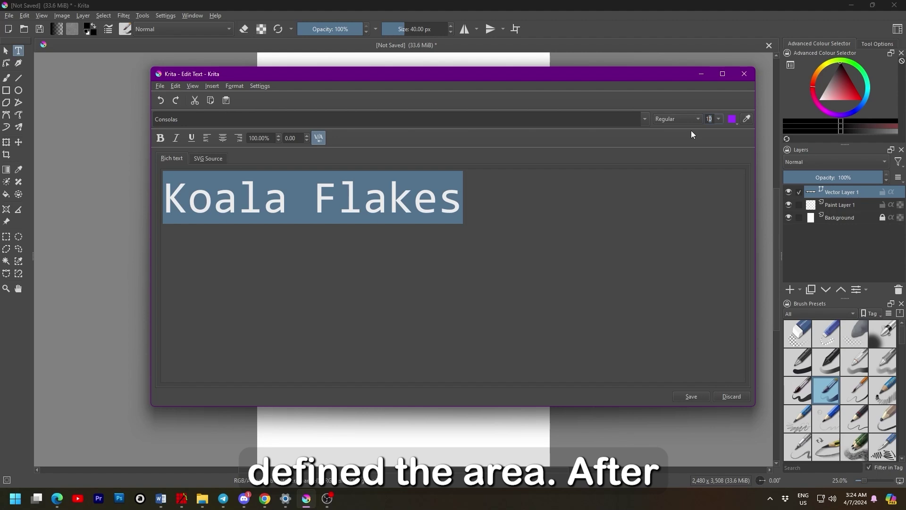
pyautogui.write('44')
pyautogui.press('Return')
# Select all of the Koala Flakes text and change its font to Candara.
pyautogui.click(558, 348)
pyautogui.hotkey('ctrl', 'a')
pyautogui.click(645, 119)
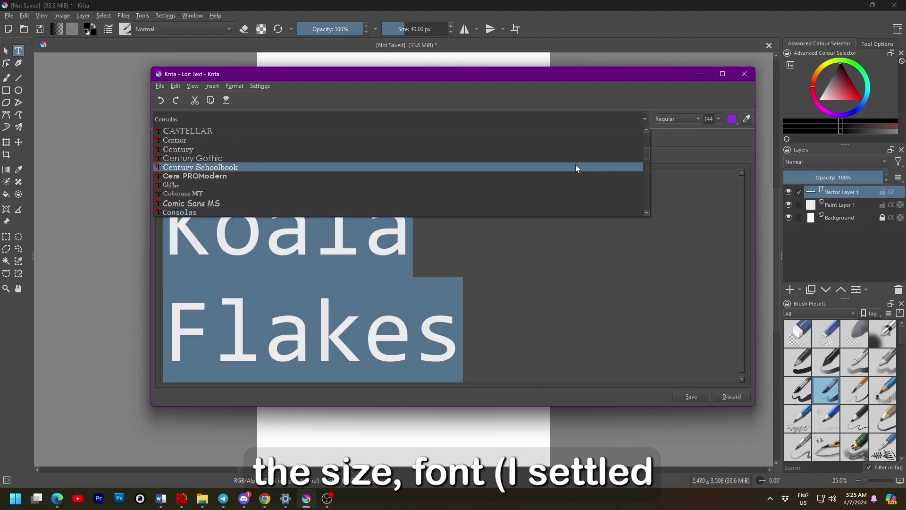
pyautogui.scroll(1, 576, 168)
pyautogui.click(576, 167)
pyautogui.click(644, 119)
pyautogui.scroll(3, 321, 167)
pyautogui.click(310, 161)
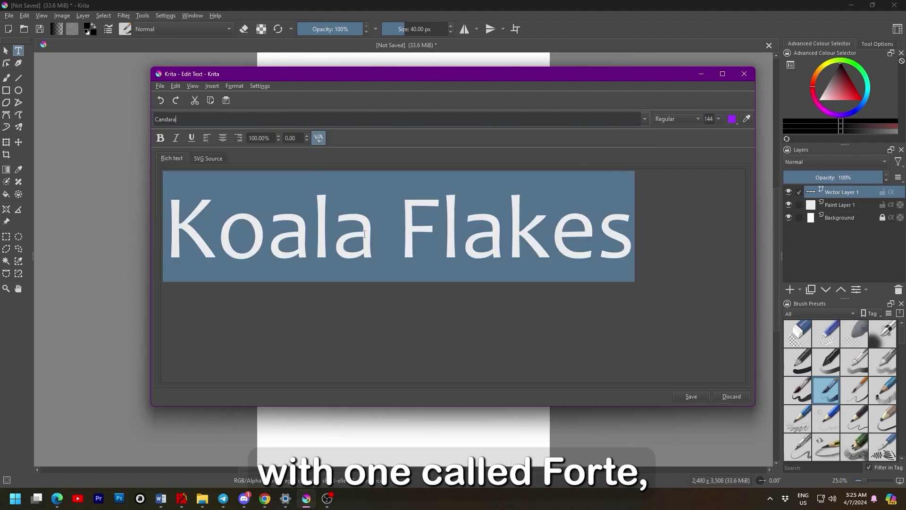
# Change the font of the selected Koala Flakes text to JetBrains Mono.
pyautogui.click(644, 119)
pyautogui.scroll(-10, 632, 173)
pyautogui.scroll(-4, 632, 172)
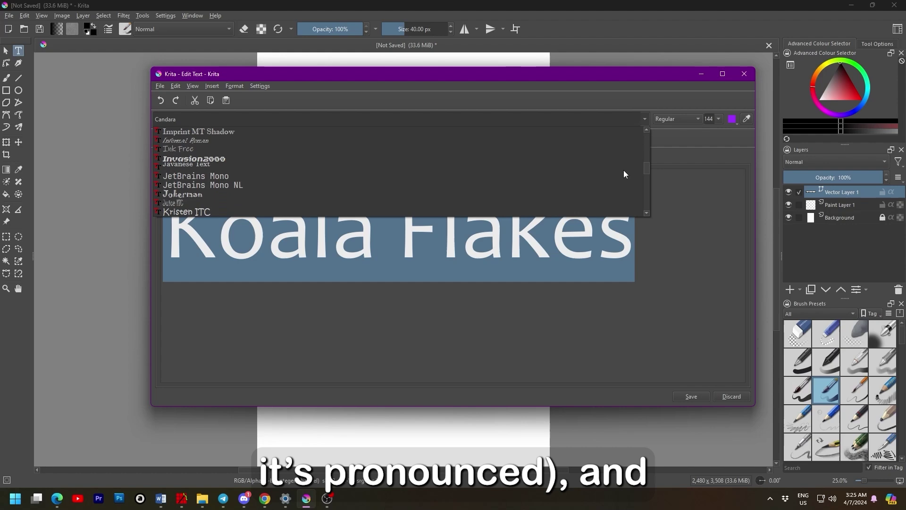
pyautogui.click(622, 174)
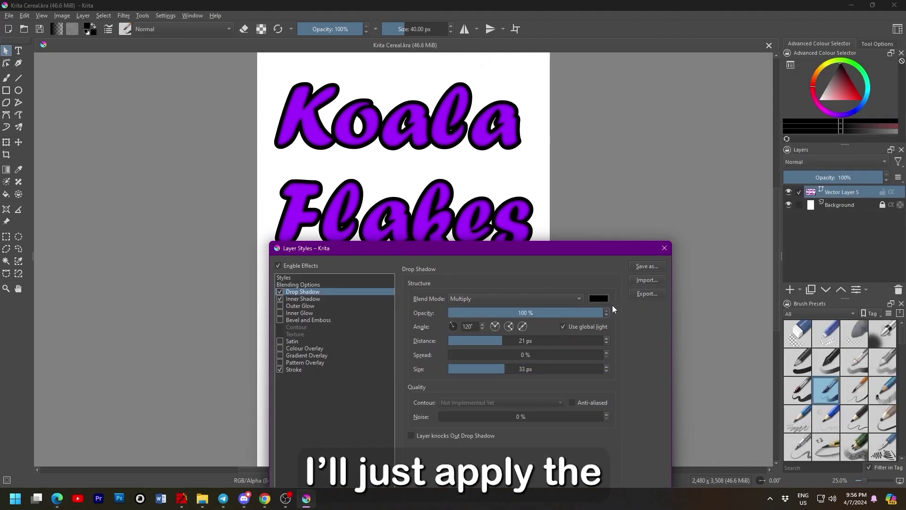
# Adjust the drop shadow distance in the Koala Flakes title's layer styles.
pyautogui.moveTo(503, 270); pyautogui.dragTo(553, 251)
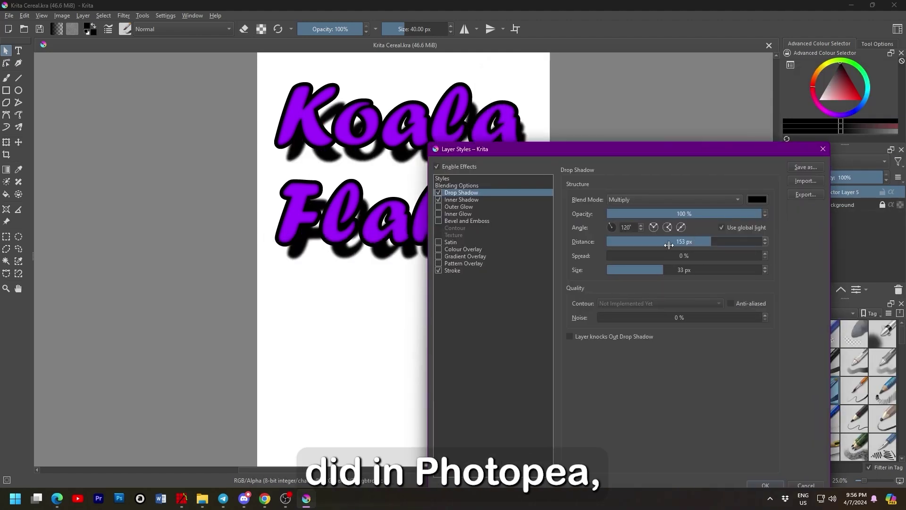
pyautogui.click(672, 242)
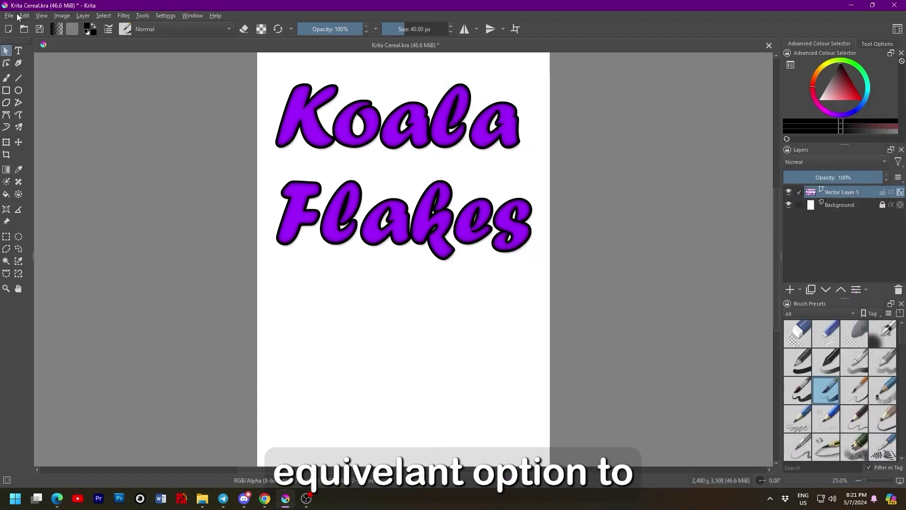
# Add the koala illustration from the OIG1 JPEG document to Krita Cereal.kra as a new layer and enlarge it.
pyautogui.click(9, 16)
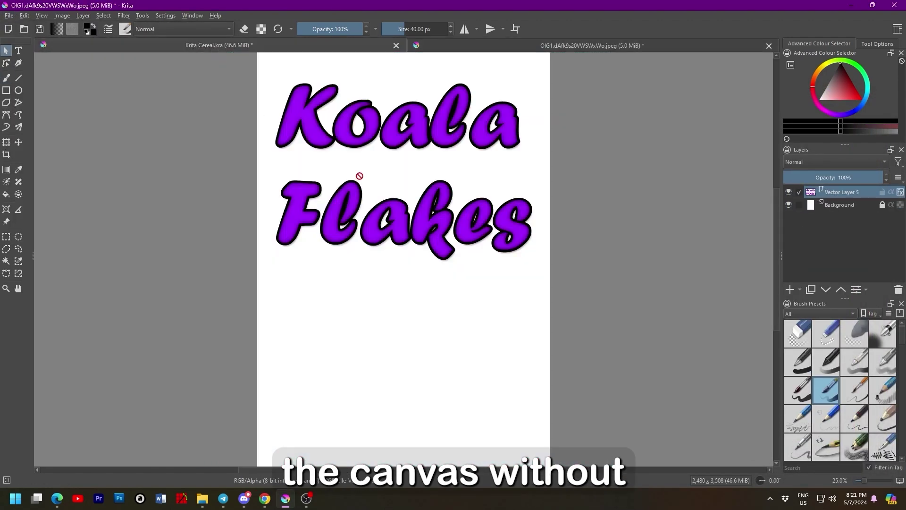
pyautogui.moveTo(360, 176); pyautogui.dragTo(478, 367)
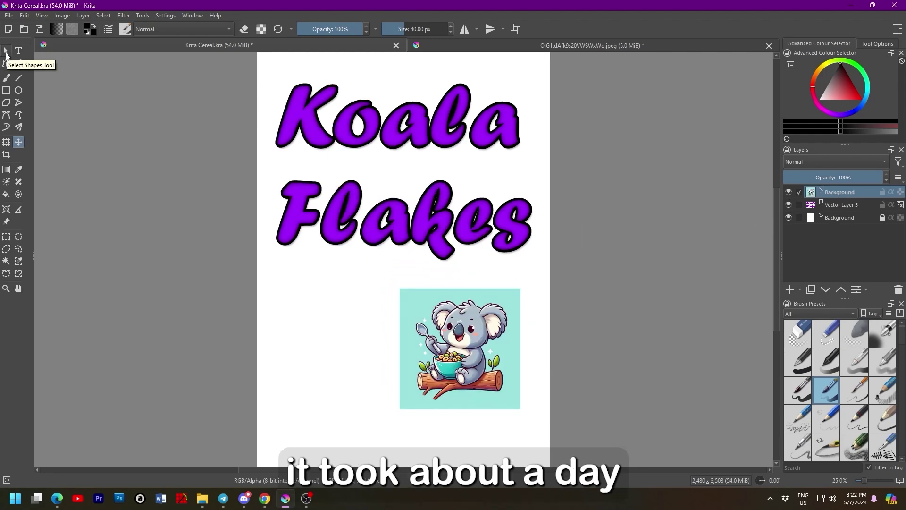
pyautogui.moveTo(402, 289); pyautogui.dragTo(199, 87)
pyautogui.moveTo(404, 243); pyautogui.dragTo(481, 326)
pyautogui.moveTo(275, 169); pyautogui.dragTo(330, 224)
# Place the koala layer beneath the title layer, then scale and position the illustration over the lower part of the page.
pyautogui.moveTo(868, 192); pyautogui.dragTo(870, 211)
pyautogui.click(442, 320)
pyautogui.moveTo(443, 321); pyautogui.dragTo(417, 335)
pyautogui.moveTo(303, 239); pyautogui.dragTo(266, 221)
pyautogui.moveTo(328, 280); pyautogui.dragTo(352, 307)
pyautogui.scroll(-1, 341, 320)
pyautogui.moveTo(300, 261); pyautogui.dragTo(316, 277)
pyautogui.moveTo(358, 308); pyautogui.dragTo(357, 297)
pyautogui.moveTo(315, 267); pyautogui.dragTo(347, 301)
pyautogui.moveTo(377, 318); pyautogui.dragTo(359, 302)
pyautogui.moveTo(325, 283); pyautogui.dragTo(345, 281)
# Select the Koala Flakes title layer and move the title upward on the page.
pyautogui.click(829, 193)
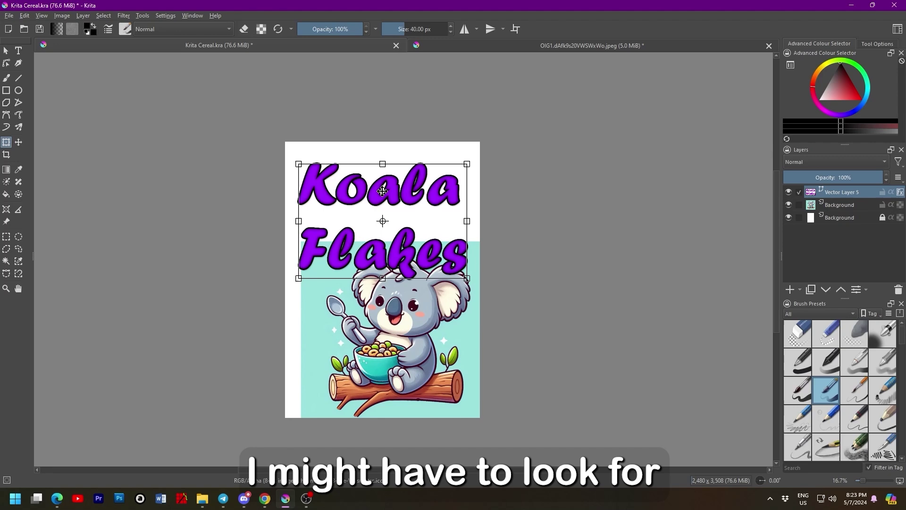
pyautogui.moveTo(382, 191); pyautogui.dragTo(417, 184)
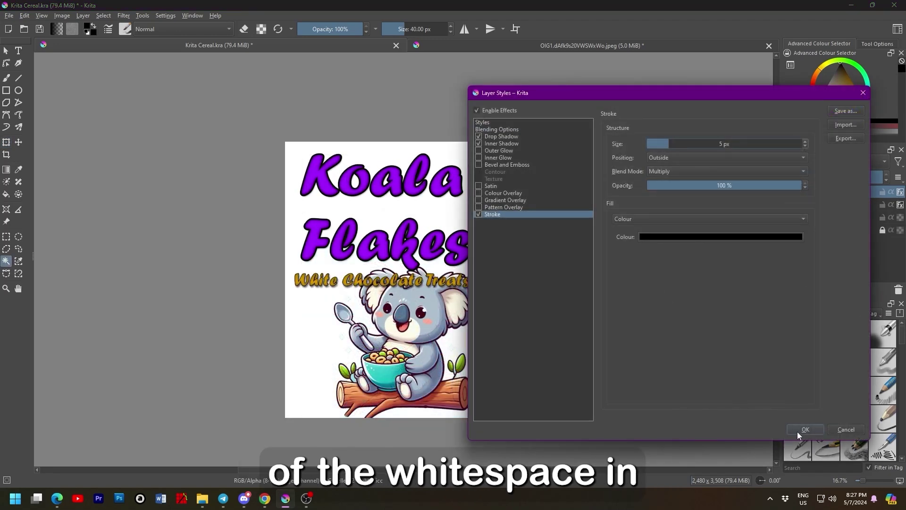
# Apply the layer styles with a 5 px black outside stroke to the White Chocolate Treats slogan.
pyautogui.click(802, 430)
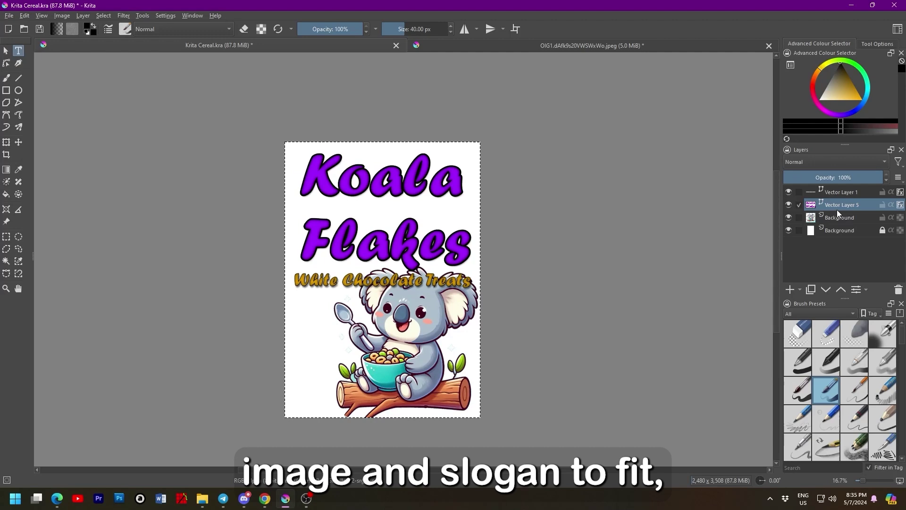
# Edit the Koala Flakes title text to bring its two lines closer together.
pyautogui.click(392, 177)
pyautogui.hotkey('ctrl', 'a')
pyautogui.click(752, 387)
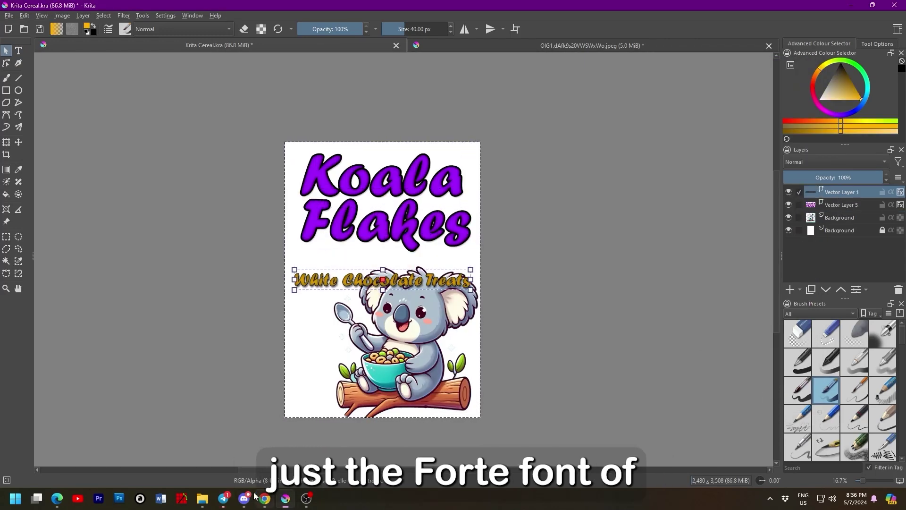
# Move the White Chocolate Treats slogan up between the title and the koala.
pyautogui.click(224, 499)
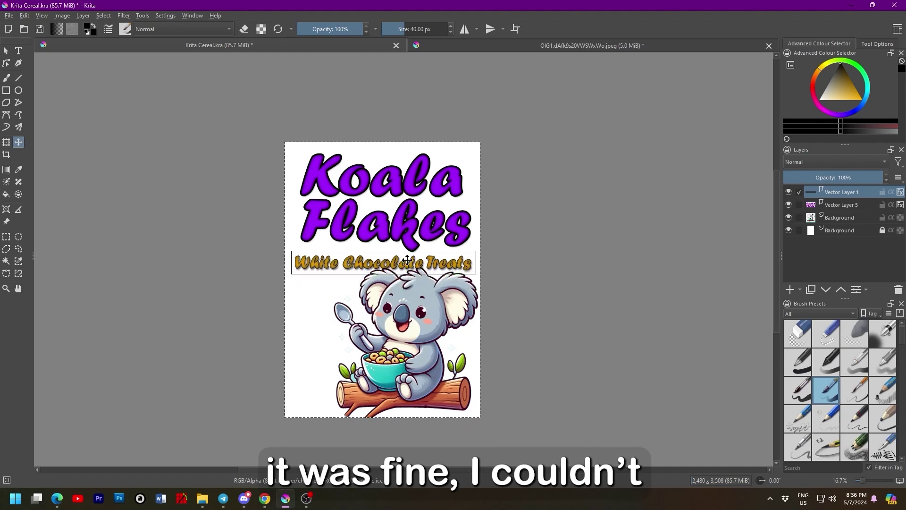
pyautogui.moveTo(407, 260); pyautogui.dragTo(406, 260)
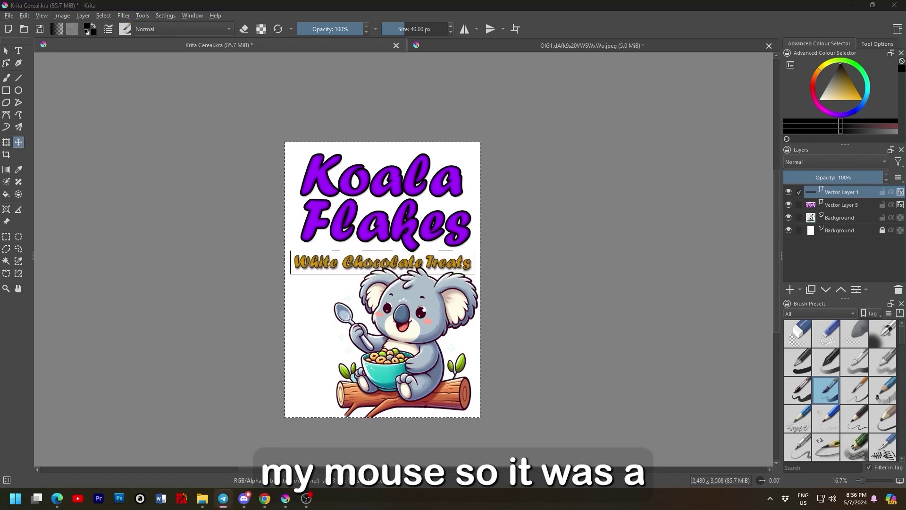
# Nudge the koala illustration slightly down, check its layer by toggling visibility, and save the document.
pyautogui.click(839, 217)
pyautogui.moveTo(406, 303); pyautogui.dragTo(407, 306)
pyautogui.click(790, 219)
pyautogui.click(791, 220)
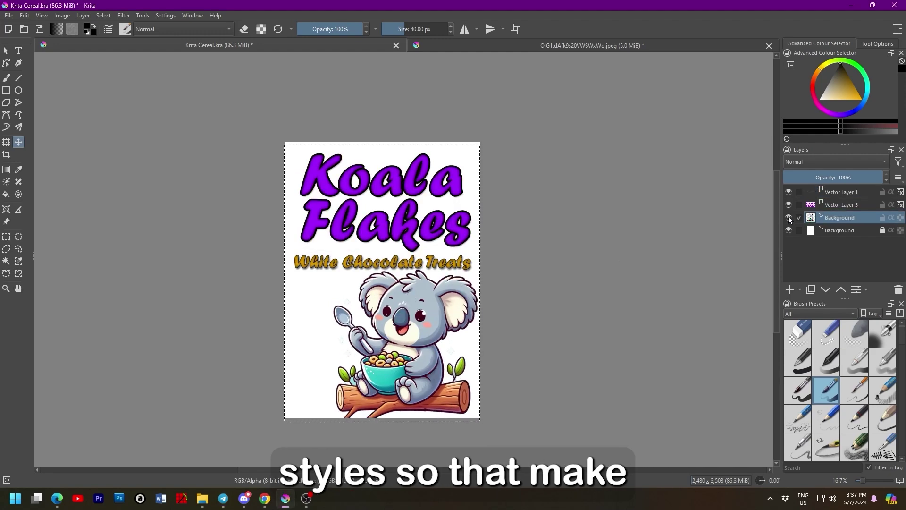
pyautogui.hotkey('ctrl', 's')
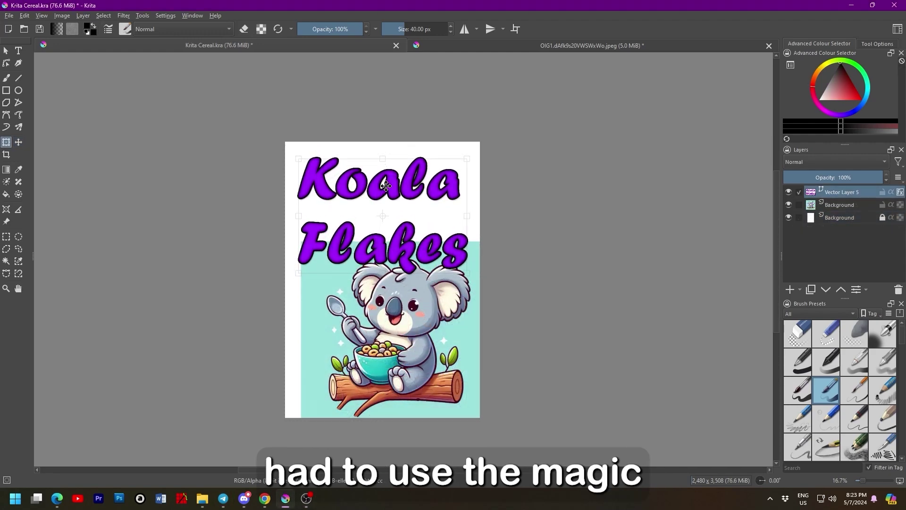
# Reposition the Koala Flakes title and move the koala illustration slightly down and to the right on the page.
pyautogui.hotkey('ctrl', 't')
pyautogui.moveTo(834, 213)
pyautogui.moveTo(399, 239); pyautogui.dragTo(401, 239)
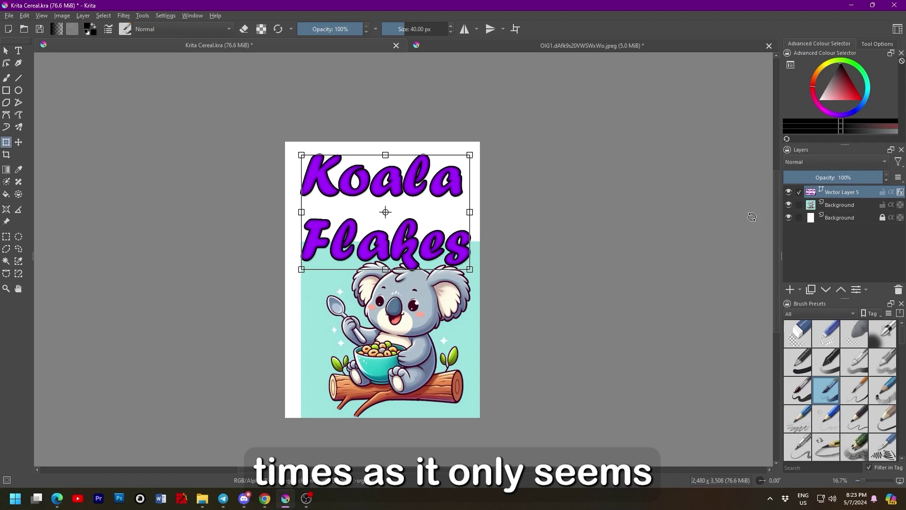
pyautogui.moveTo(402, 297)
pyautogui.mouseDown()
pyautogui.moveTo(413, 322)
pyautogui.moveTo(412, 312)
pyautogui.mouseUp()
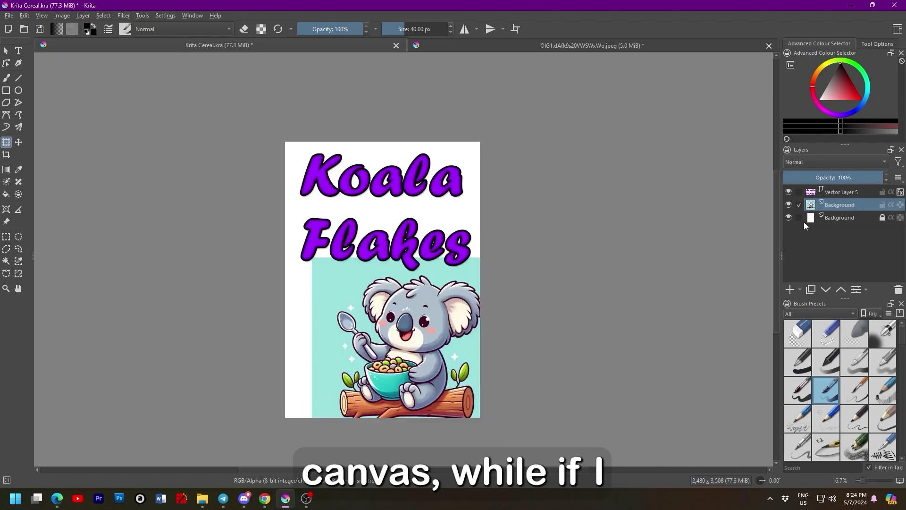
# Select the turquoise area around the koala by colour, delete it, and clear the selection.
pyautogui.click(321, 274)
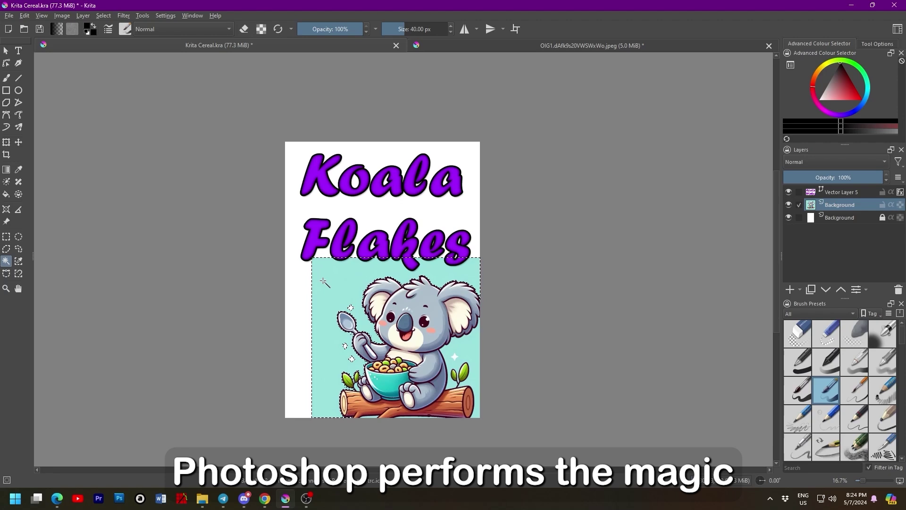
pyautogui.press('Delete')
pyautogui.click(100, 15)
pyautogui.click(116, 36)
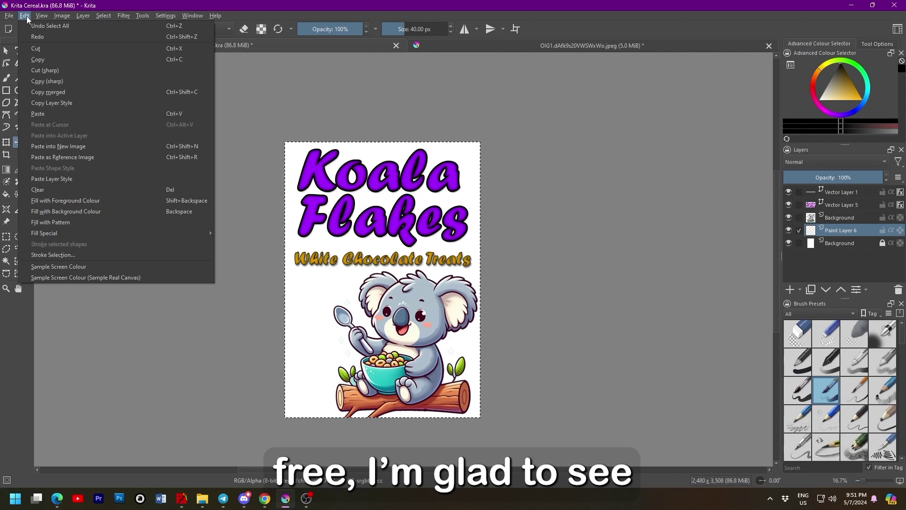
pyautogui.click(1, 322)
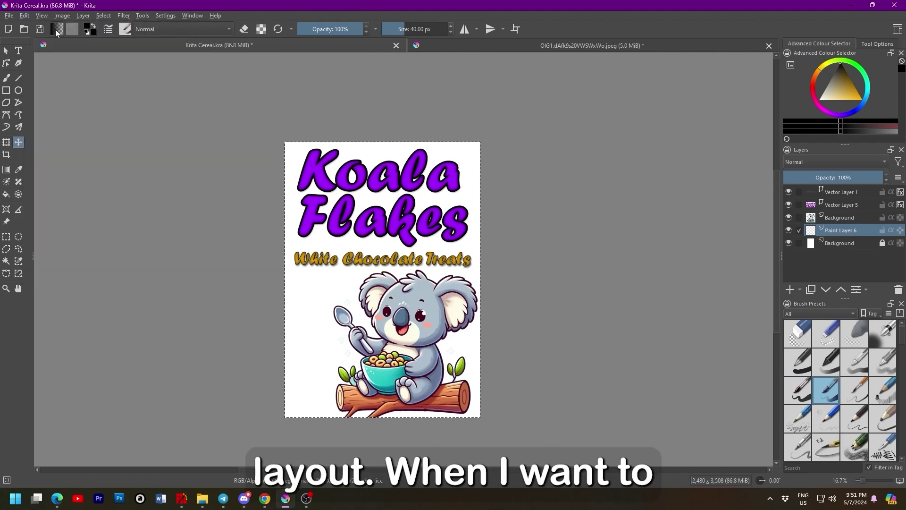
pyautogui.click(71, 30)
pyautogui.press('Escape')
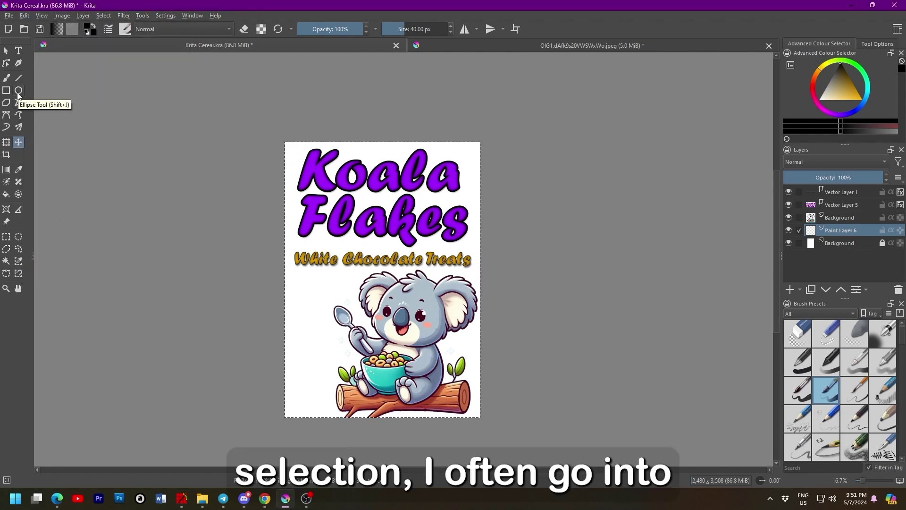
# Set the foreground colour to teal and fill the selected page area on Paint Layer 6 with it.
pyautogui.click(865, 74)
pyautogui.click(856, 95)
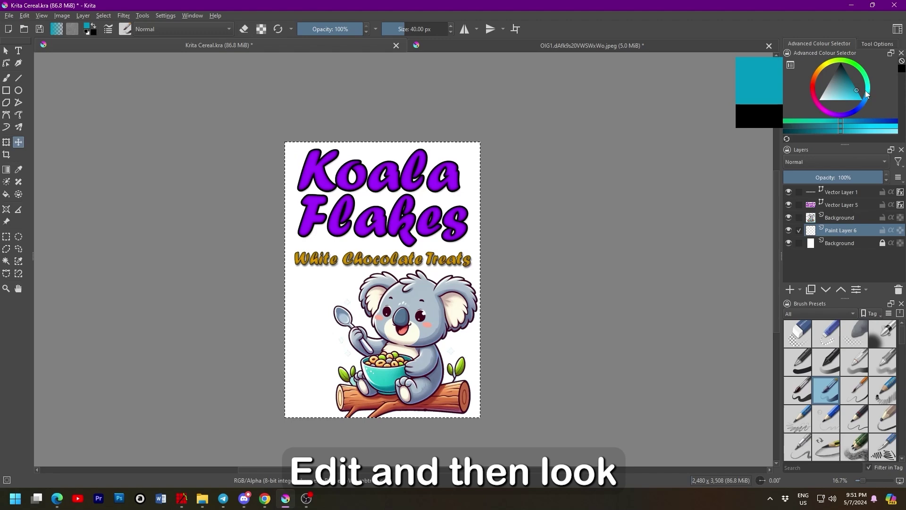
pyautogui.click(24, 15)
pyautogui.click(65, 200)
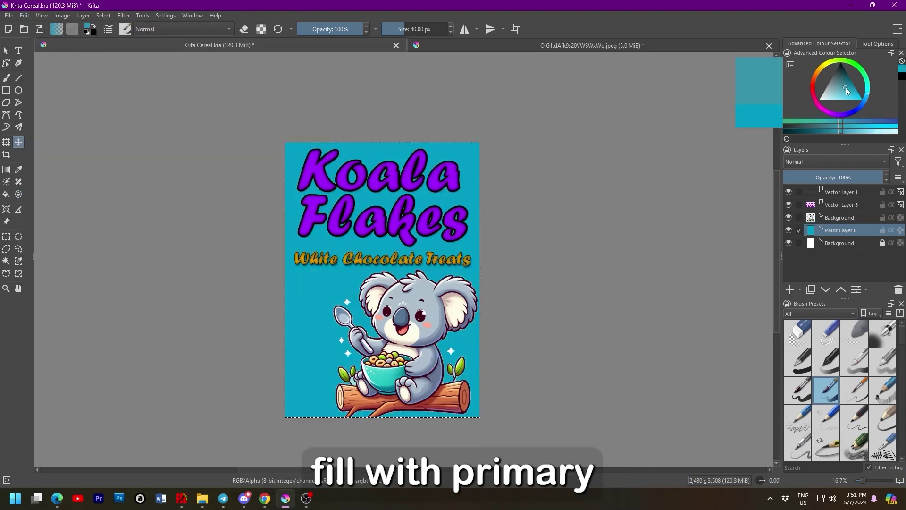
pyautogui.click(24, 15)
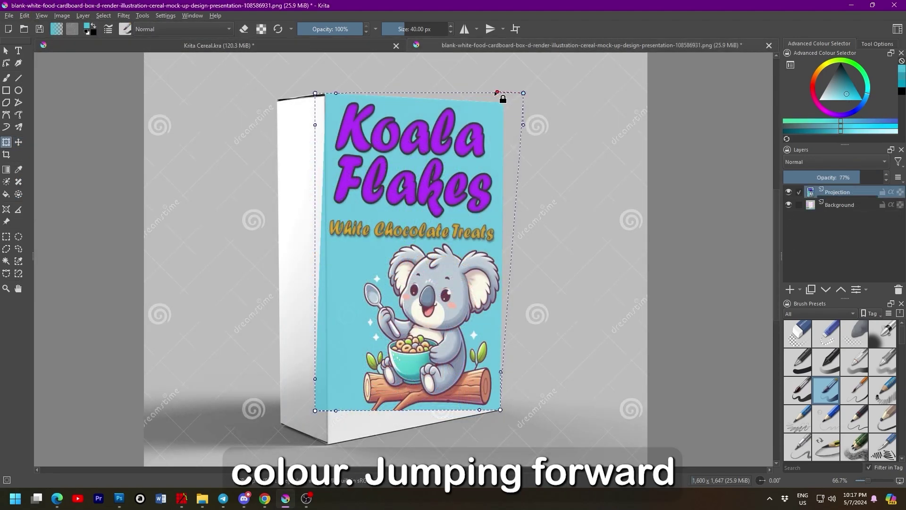
# Pull the lower-left corner of the cereal design's perspective transform onto the matching corner of the box's front face.
pyautogui.moveTo(319, 414); pyautogui.dragTo(335, 449)
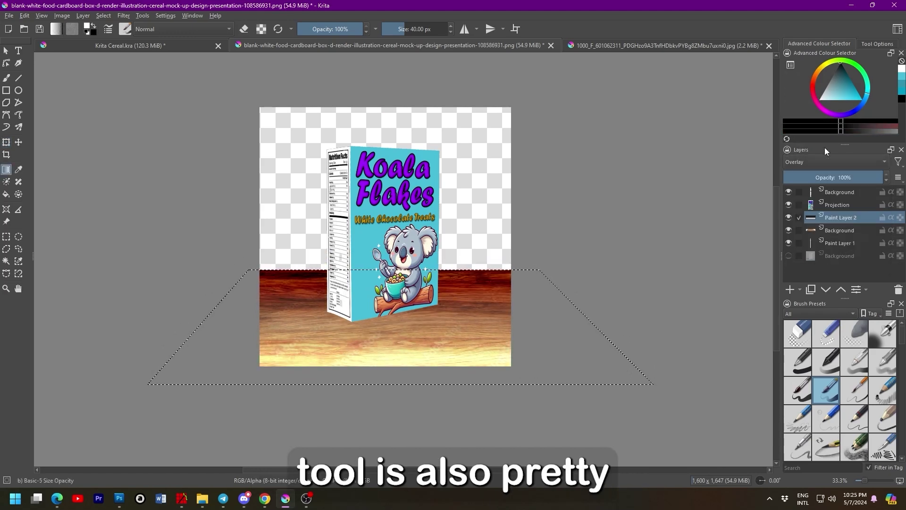
# Set the blending mode of the gradient on Paint Layer 2 over the wooden table to Overlay.
pyautogui.click(815, 161)
pyautogui.click(807, 160)
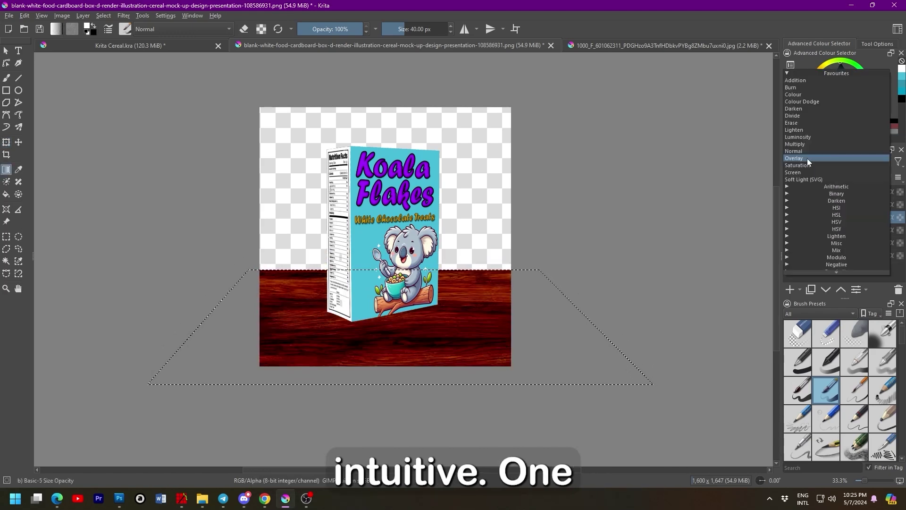
pyautogui.click(807, 158)
# Draw a vertical black-to-white gradient across the selected tabletop above the wood layer and lower the gradient layer's opacity.
pyautogui.moveTo(840, 219)
pyautogui.mouseDown()
pyautogui.moveTo(873, 268)
pyautogui.moveTo(816, 219)
pyautogui.mouseUp()
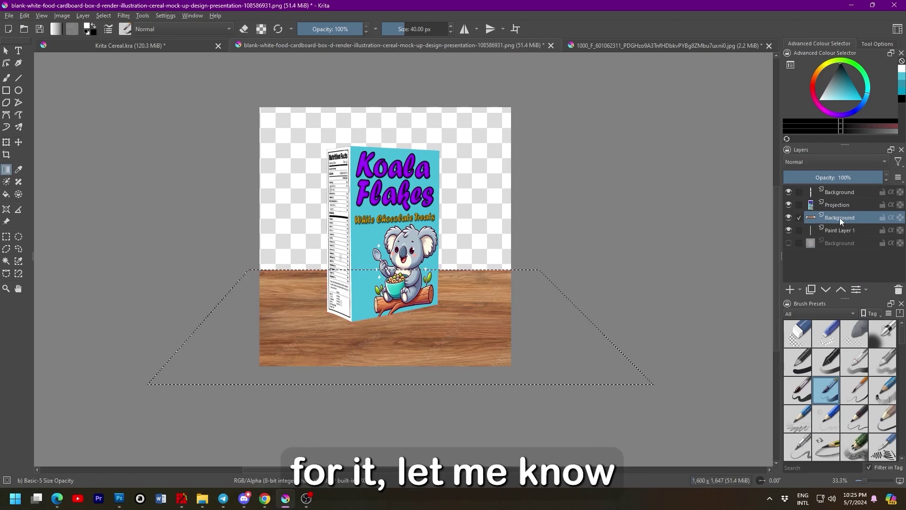
pyautogui.moveTo(379, 352); pyautogui.dragTo(378, 283)
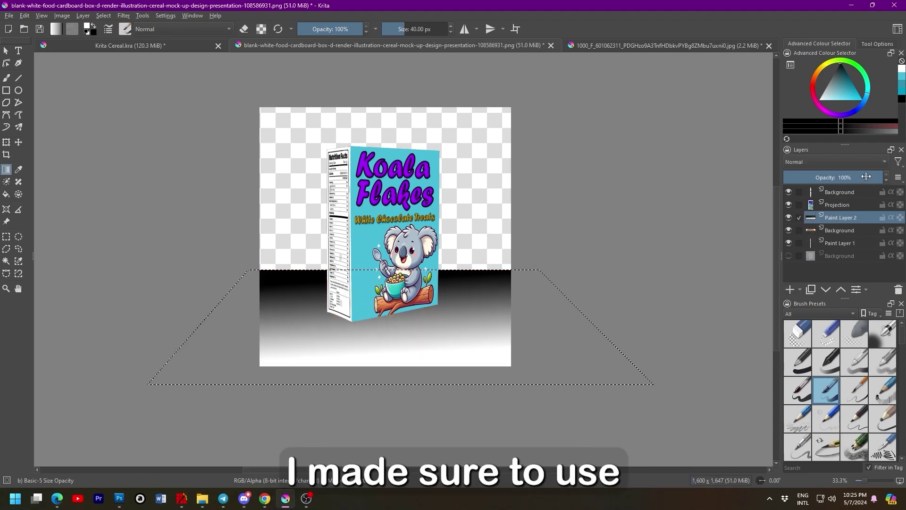
pyautogui.moveTo(866, 176); pyautogui.dragTo(822, 176)
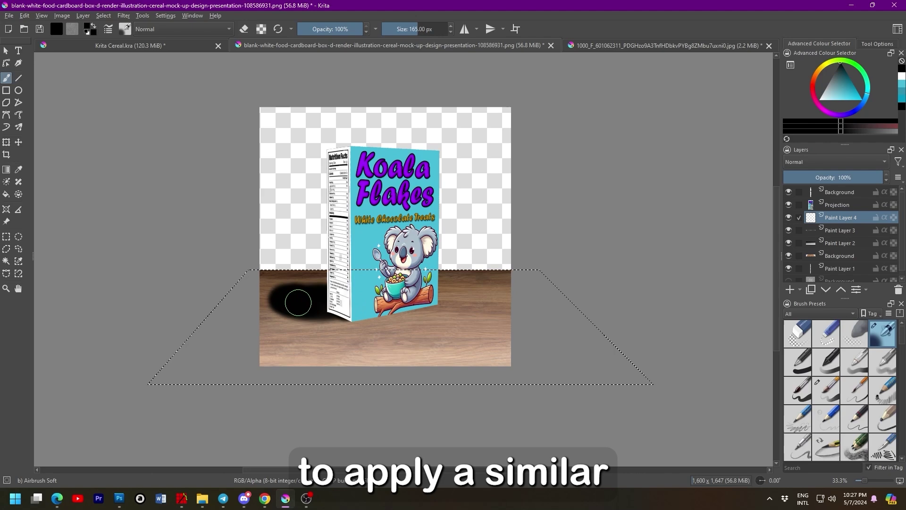
# Apply a Gaussian Blur to the black shadow painted beside the cereal box on Paint Layer 4.
pyautogui.click(123, 16)
pyautogui.click(284, 69)
pyautogui.moveTo(472, 202); pyautogui.dragTo(604, 226)
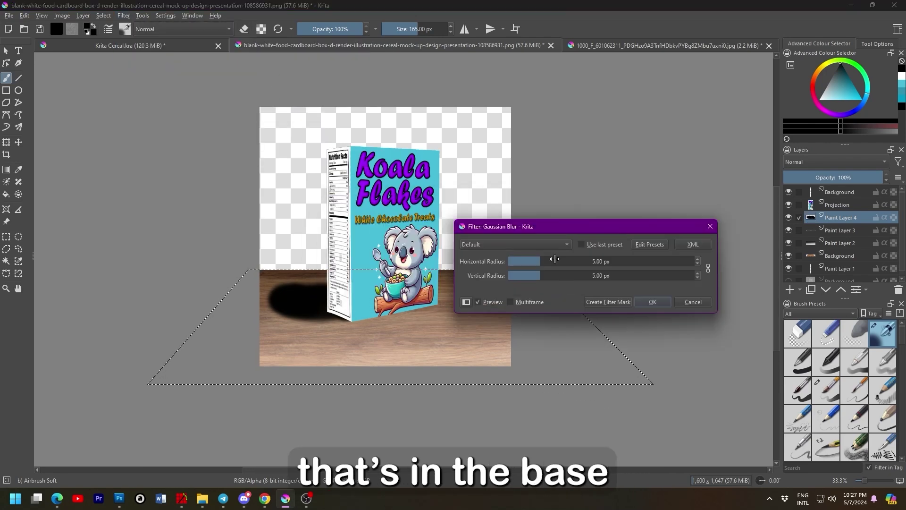
pyautogui.press('Return')
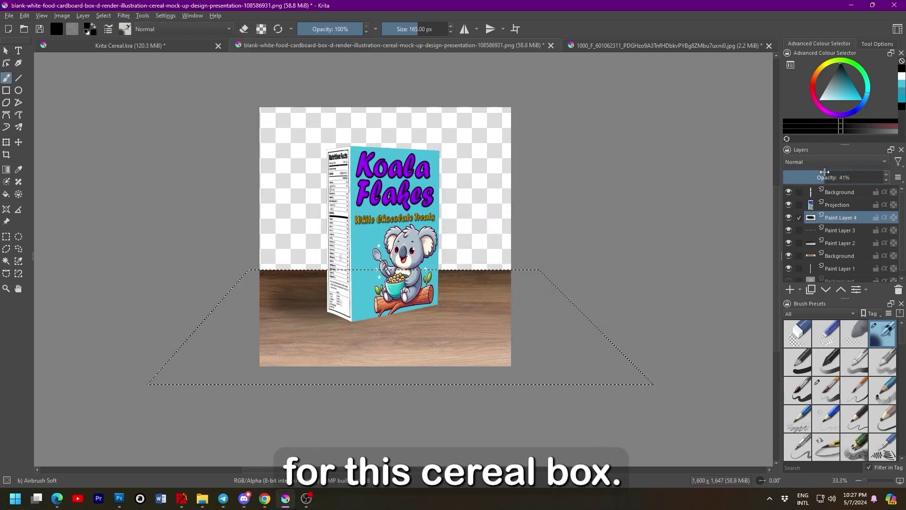
# Lower the opacity of the shadow on Paint Layer 4 to 33% and clear the tabletop selection.
pyautogui.moveTo(824, 172)
pyautogui.mouseDown()
pyautogui.moveTo(805, 177)
pyautogui.moveTo(817, 178)
pyautogui.mouseUp()
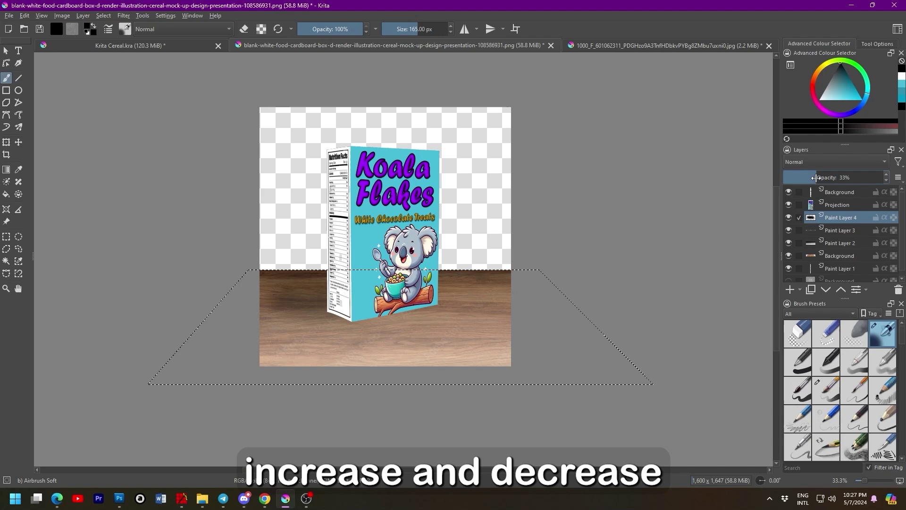
pyautogui.click(105, 17)
pyautogui.click(115, 37)
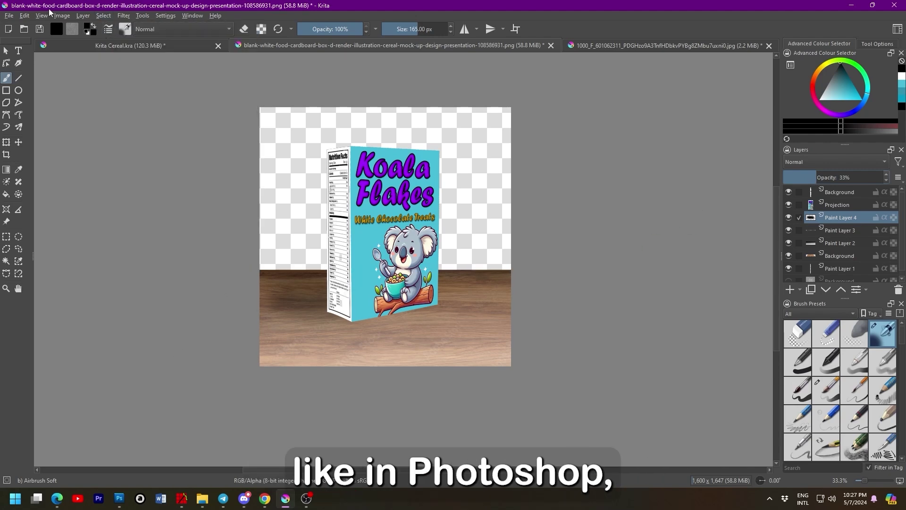
# Switch to GIMP and create a new image from the A4 (300 ppi) template.
pyautogui.click(13, 17)
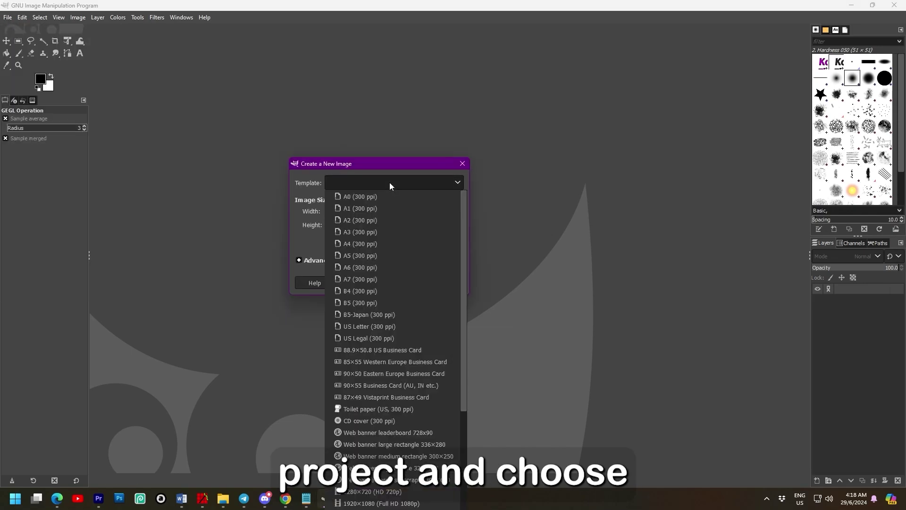
pyautogui.click(334, 184)
pyautogui.click(398, 284)
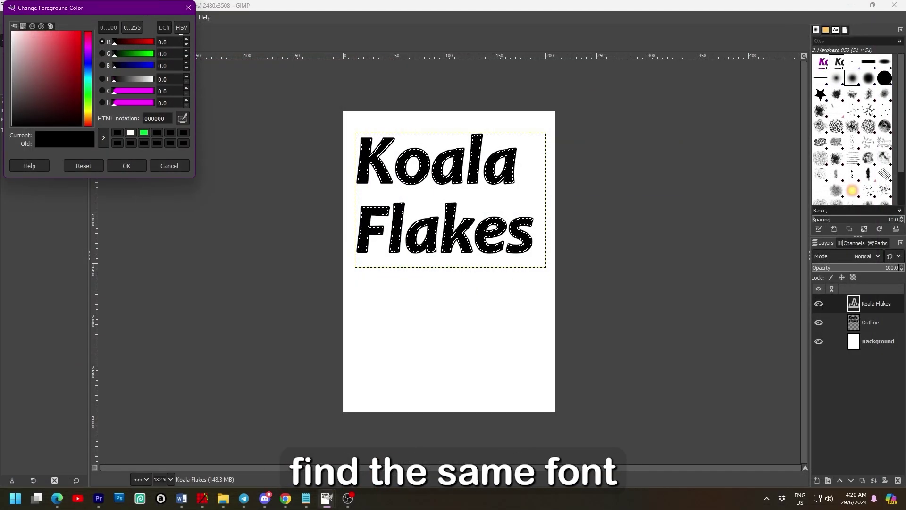
# Change the foreground colour to magenta and fill the Koala Flakes lettering with it.
pyautogui.press('BackSpace')
pyautogui.press('BackSpace')
pyautogui.press('BackSpace')
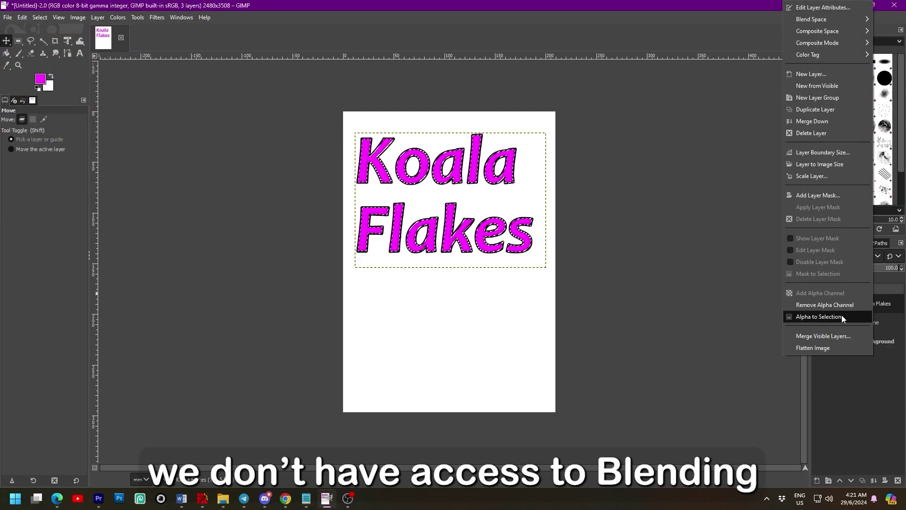
# Select the Koala Flakes lettering from its layer's alpha and shrink the selection by 15 px.
pyautogui.click(842, 315)
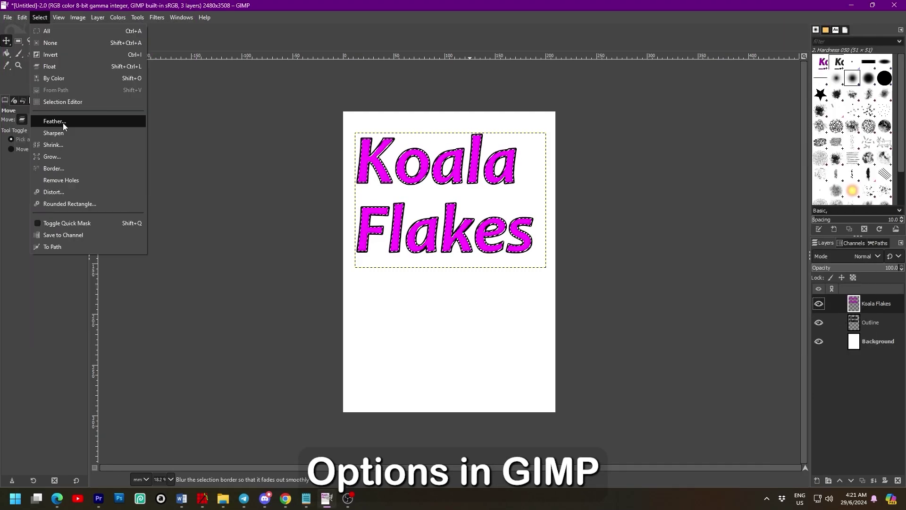
pyautogui.click(59, 126)
pyautogui.click(88, 172)
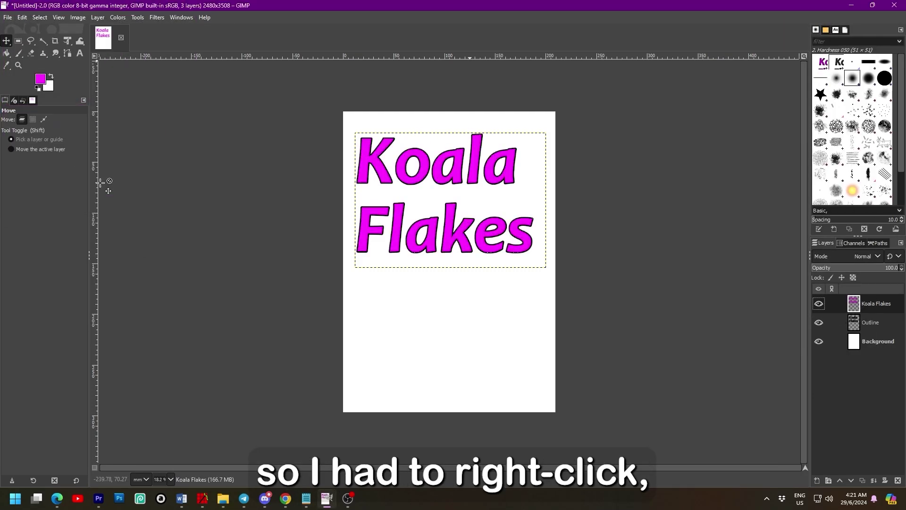
pyautogui.rightClick(837, 323)
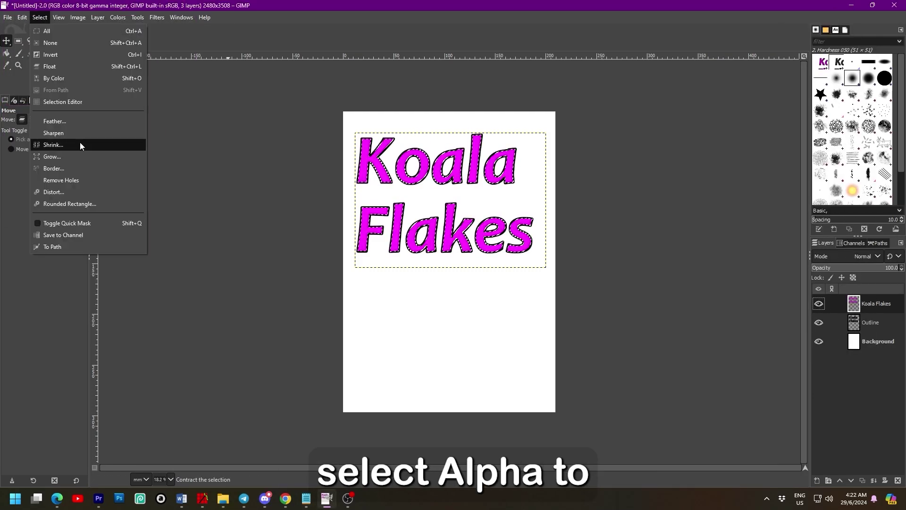
pyautogui.click(80, 142)
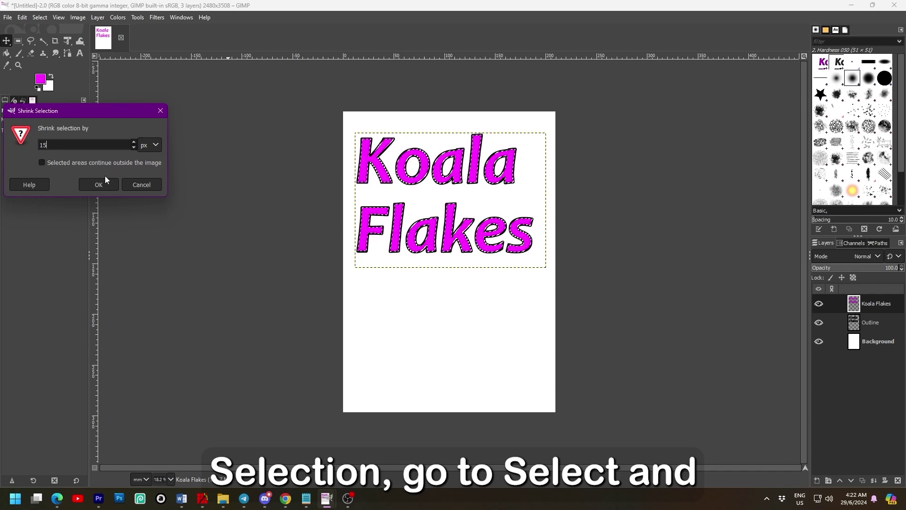
pyautogui.click(101, 181)
# Create a transparent layer named Fill Black and fill the inverse of the shrunken lettering selection with black.
pyautogui.click(814, 480)
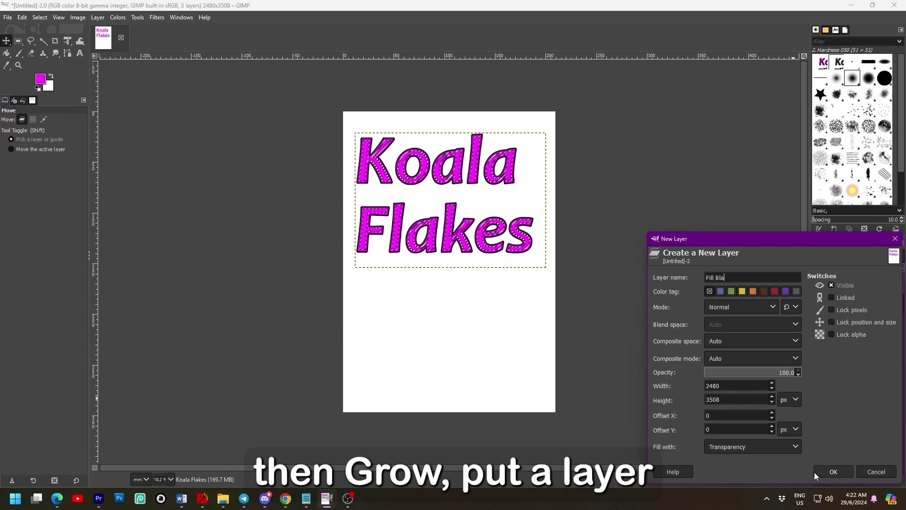
pyautogui.click(815, 472)
pyautogui.click(40, 79)
pyautogui.click(22, 17)
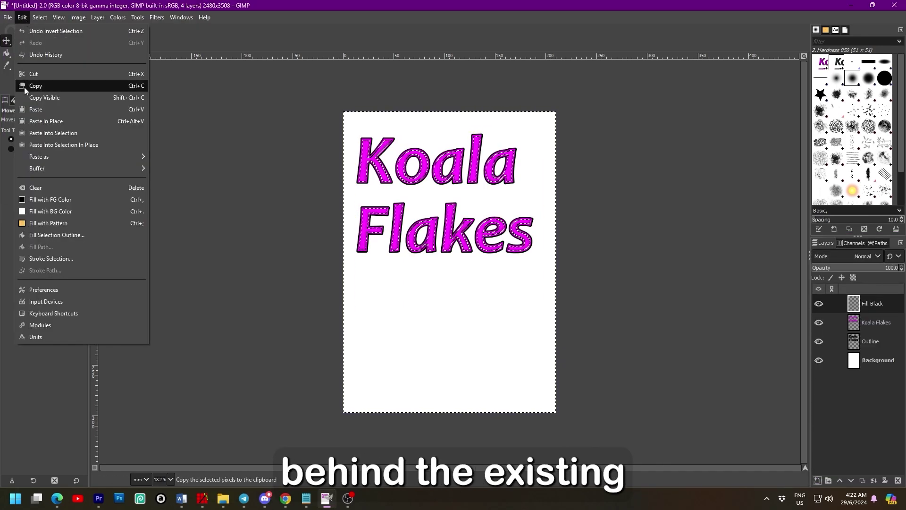
pyautogui.click(57, 204)
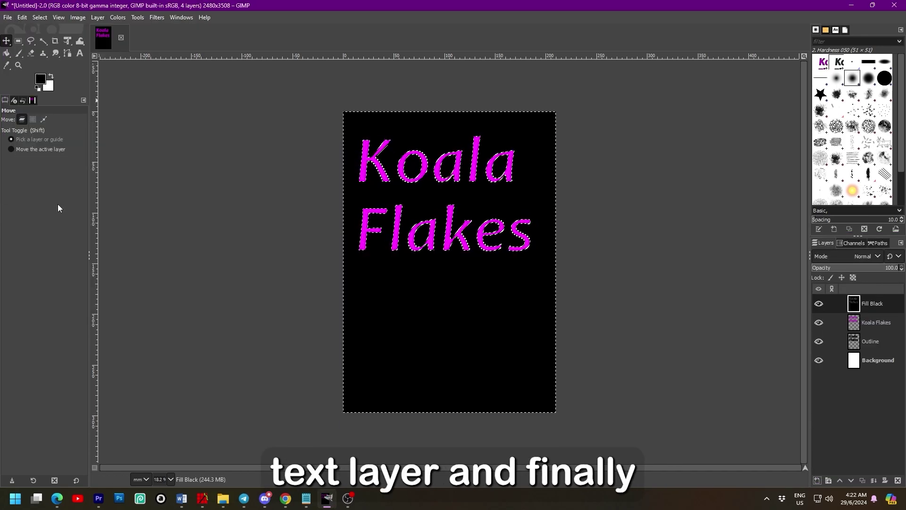
# Clear the selection and apply a Gaussian Blur with size 35 to the Fill Black layer.
pyautogui.click(860, 324)
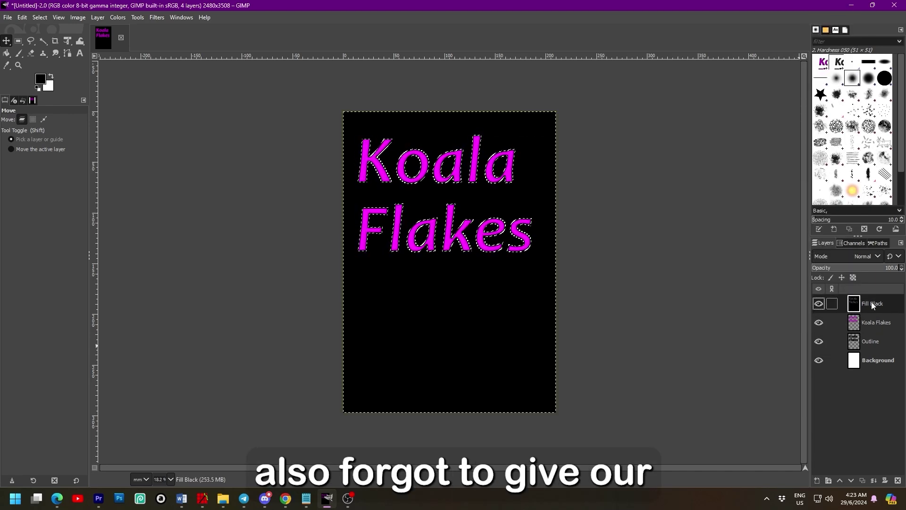
pyautogui.click(22, 18)
pyautogui.moveTo(40, 18)
pyautogui.click(77, 40)
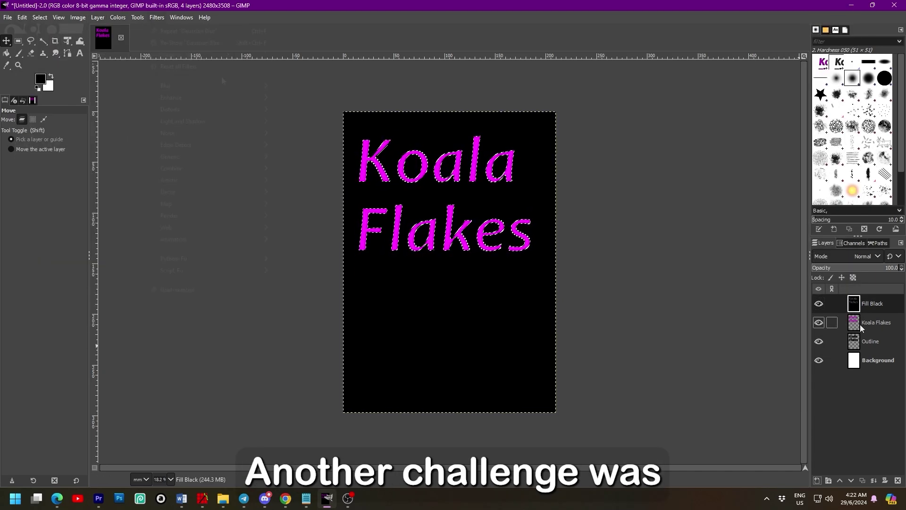
pyautogui.click(860, 324)
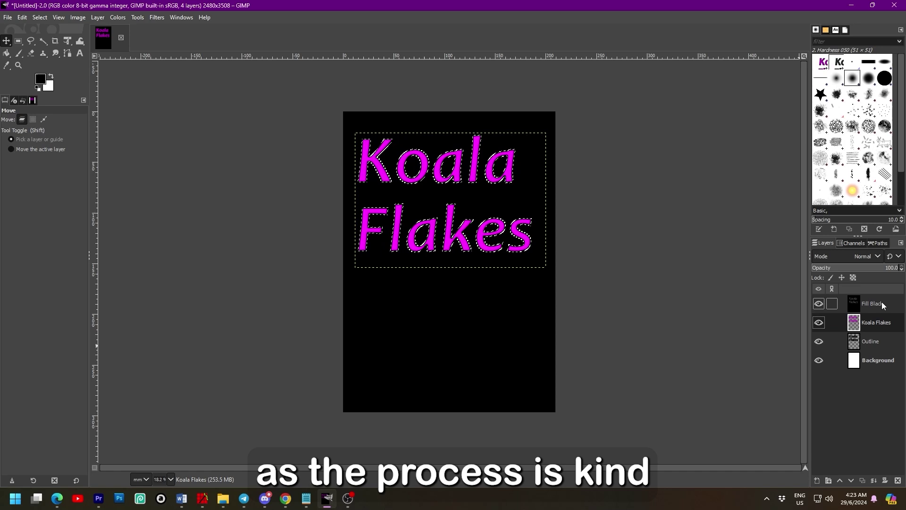
pyautogui.click(22, 18)
pyautogui.click(78, 34)
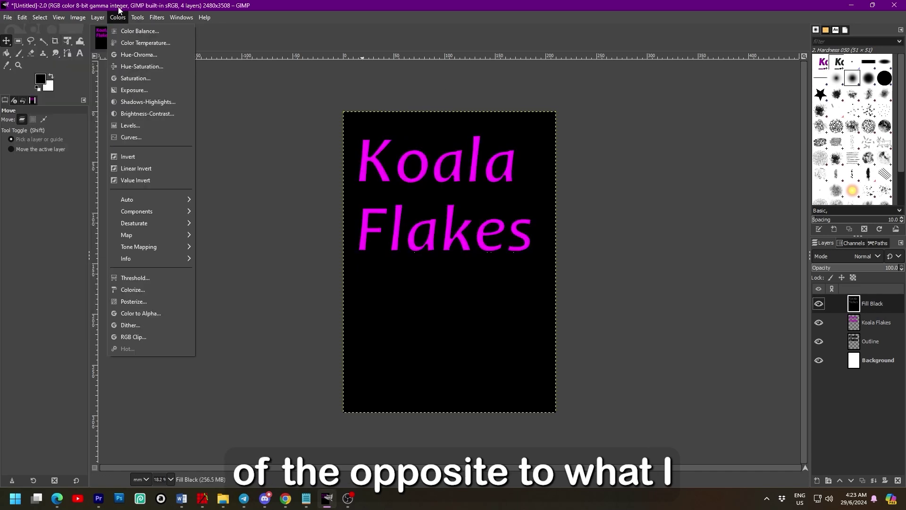
pyautogui.moveTo(157, 17)
pyautogui.click(179, 43)
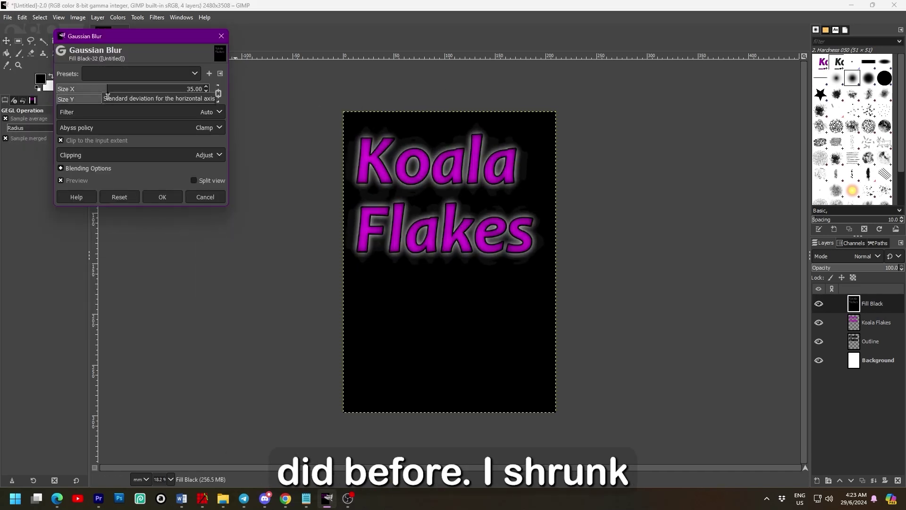
pyautogui.click(151, 197)
# Remove the excess black outside the lettering from the Fill Black layer and set that layer's opacity to about 84.9.
pyautogui.rightClick(881, 312)
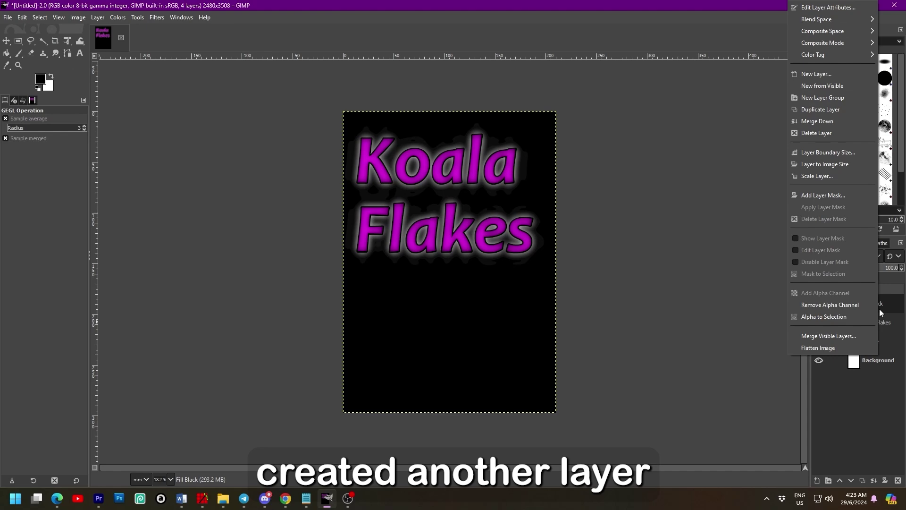
pyautogui.click(823, 317)
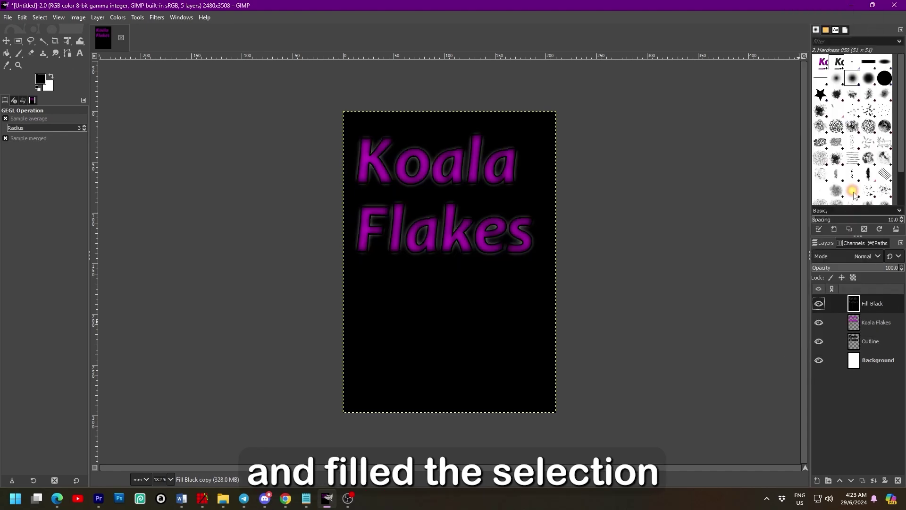
pyautogui.click(22, 18)
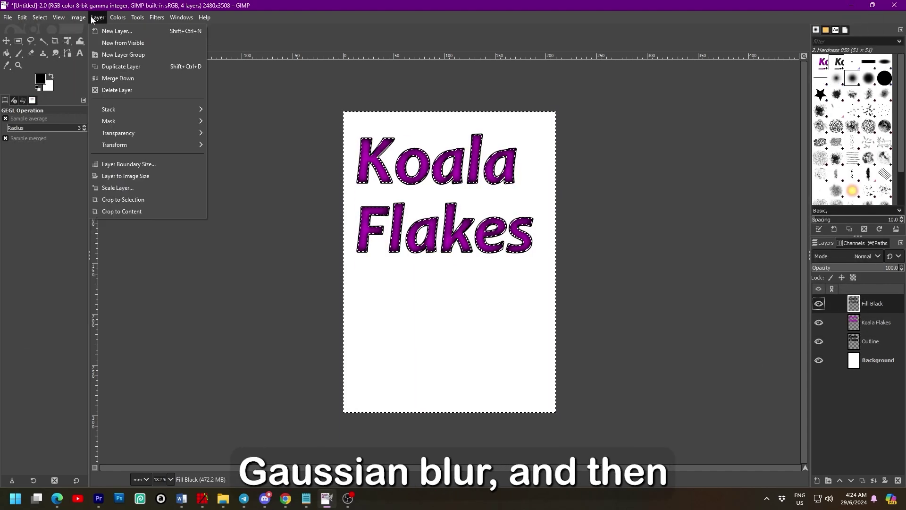
pyautogui.moveTo(40, 17)
pyautogui.click(49, 55)
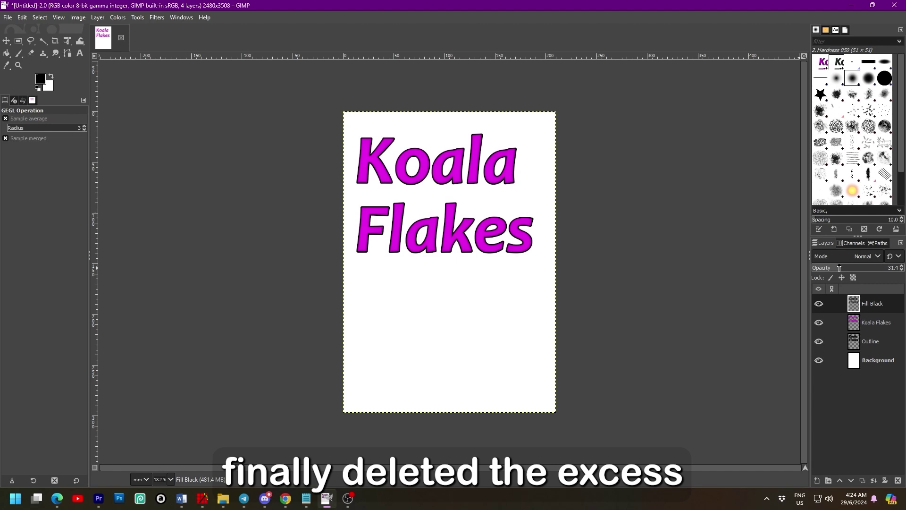
pyautogui.moveTo(868, 269); pyautogui.dragTo(889, 265)
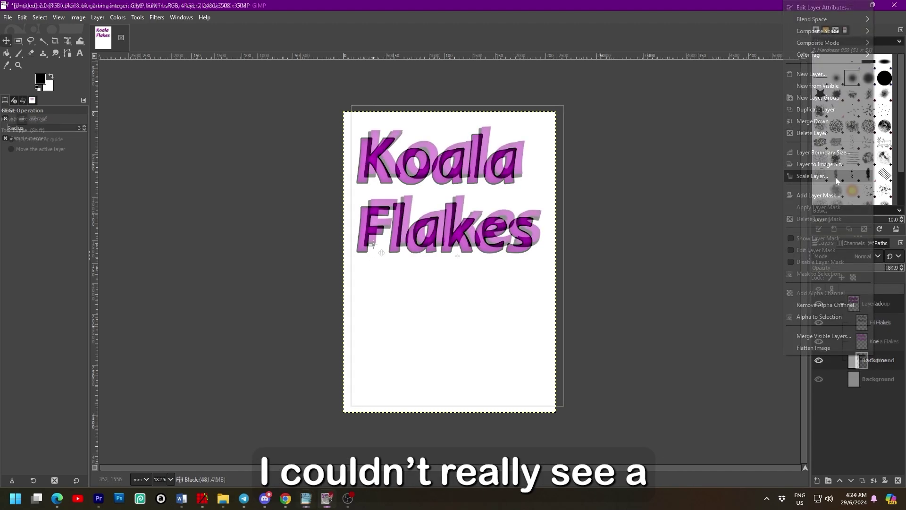
# Move the Koala Flakes logo's layers one by one, about 99 px right and 94 px up, so they line up.
pyautogui.moveTo(365, 252); pyautogui.dragTo(373, 243)
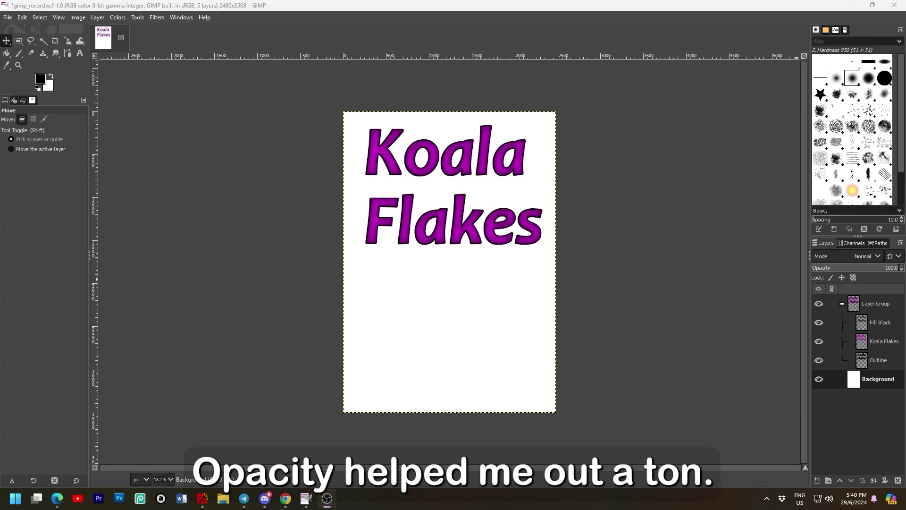
pyautogui.moveTo(409, 151); pyautogui.dragTo(405, 151)
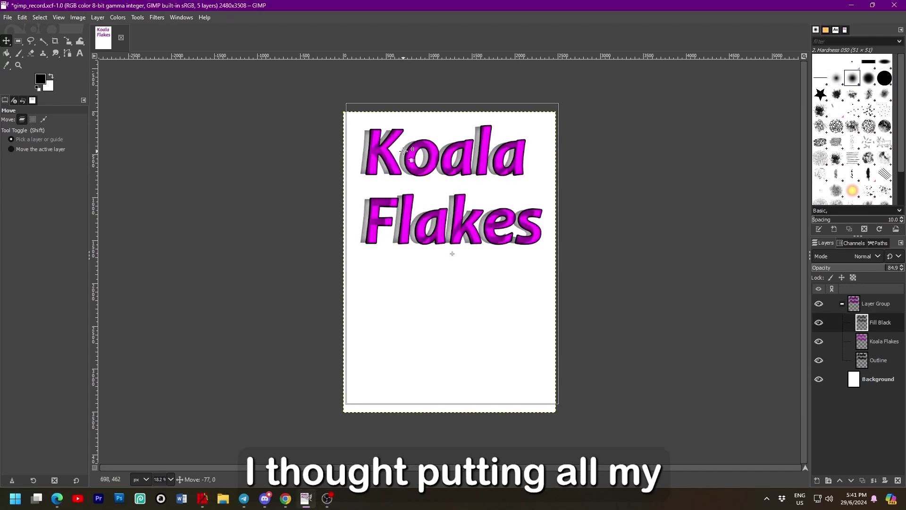
pyautogui.click(874, 341)
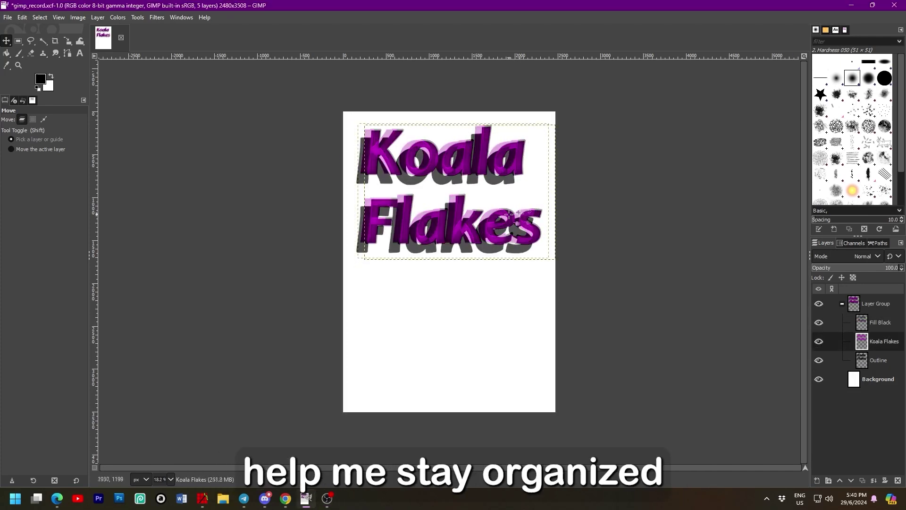
pyautogui.click(360, 250)
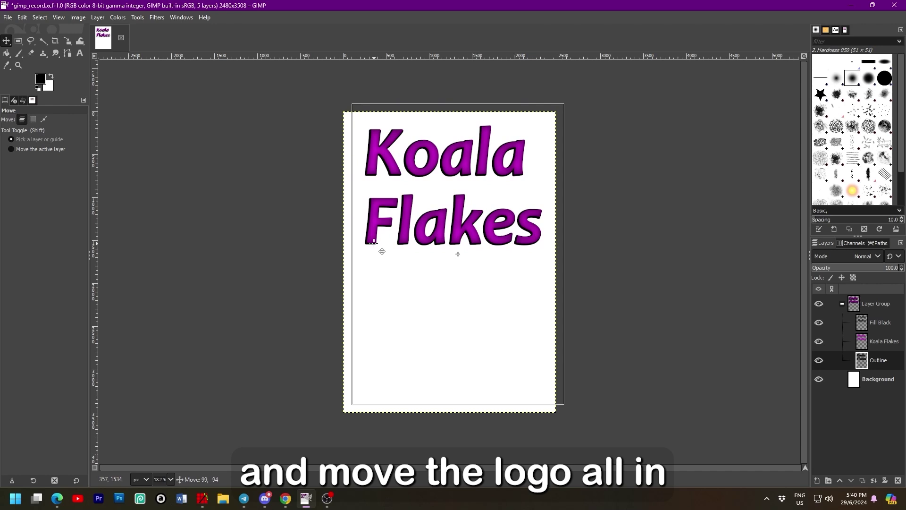
pyautogui.moveTo(374, 243); pyautogui.dragTo(374, 243)
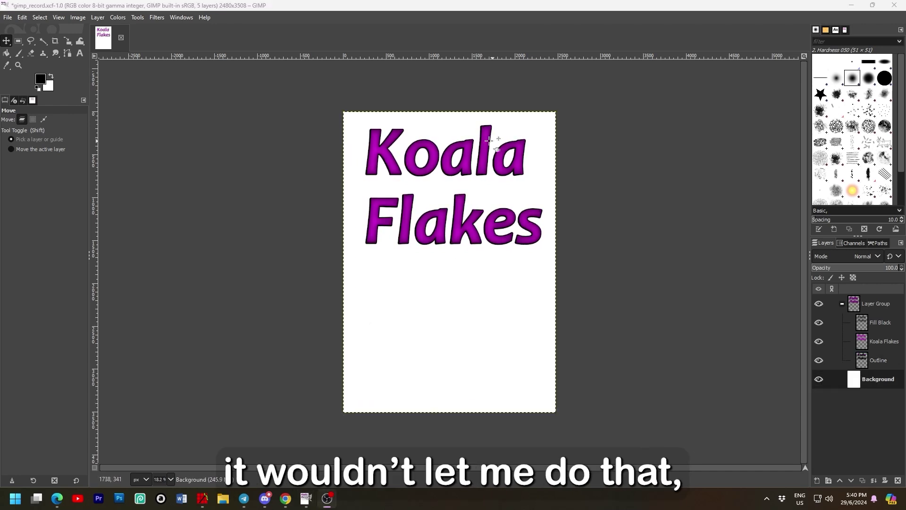
# Shift the Fill Black layer about 77 px left and realign the Koala Flakes and Outline layers with it.
pyautogui.moveTo(411, 150); pyautogui.dragTo(405, 150)
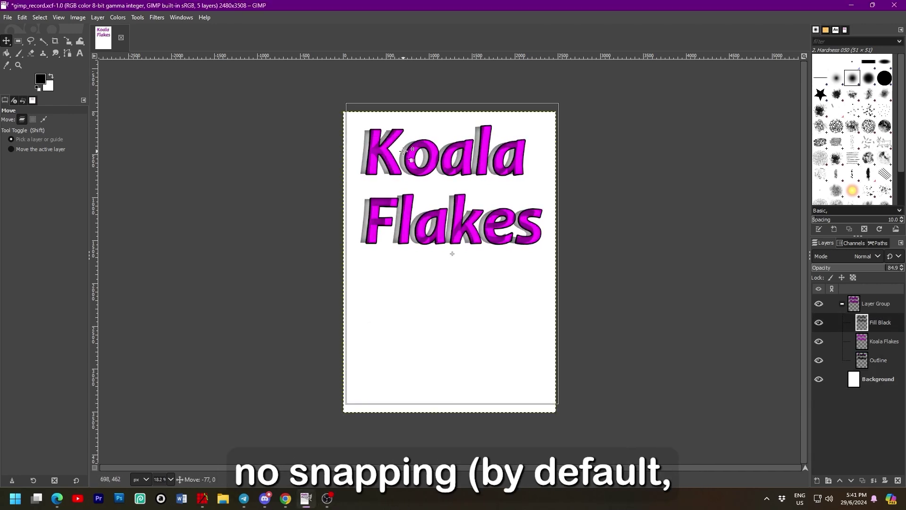
pyautogui.moveTo(483, 160); pyautogui.dragTo(513, 162)
pyautogui.click(879, 360)
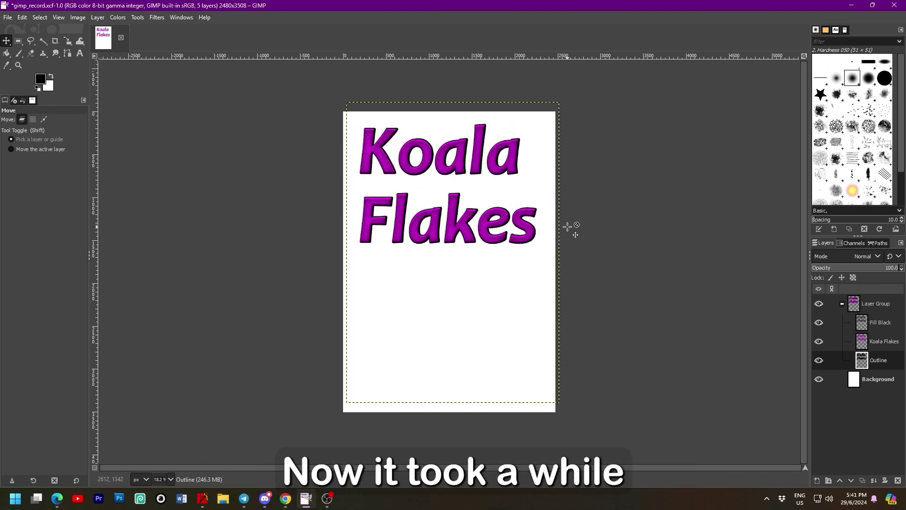
# Open the koala picture as a new layer in the cover image.
pyautogui.click(8, 17)
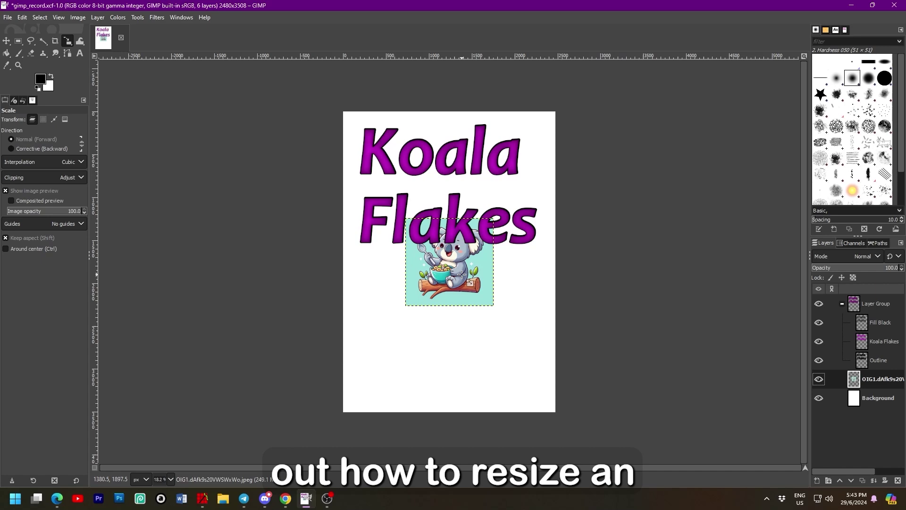
pyautogui.click(461, 274)
pyautogui.moveTo(493, 305); pyautogui.dragTo(550, 362)
pyautogui.moveTo(477, 290); pyautogui.dragTo(471, 324)
pyautogui.moveTo(399, 252); pyautogui.dragTo(271, 123)
pyautogui.moveTo(407, 260); pyautogui.dragTo(476, 296)
# Place the koala layer directly below the Layer Group and enlarge it to about 2993 × 2993 px with the Scale tool.
pyautogui.moveTo(879, 379); pyautogui.dragTo(887, 388)
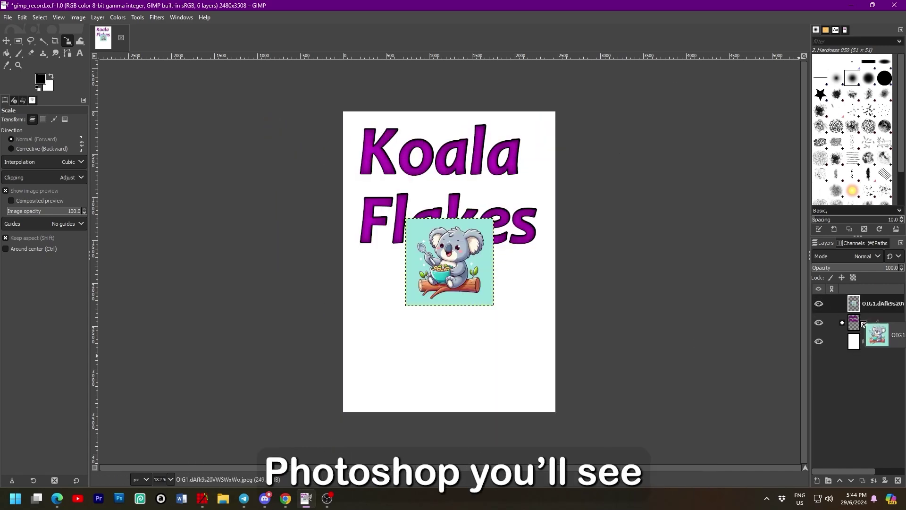
pyautogui.click(449, 262)
pyautogui.moveTo(486, 304); pyautogui.dragTo(631, 441)
pyautogui.moveTo(518, 329); pyautogui.dragTo(475, 309)
pyautogui.moveTo(347, 182); pyautogui.dragTo(274, 109)
pyautogui.moveTo(438, 274); pyautogui.dragTo(497, 301)
pyautogui.moveTo(664, 138); pyautogui.dragTo(589, 212)
pyautogui.moveTo(462, 339); pyautogui.dragTo(458, 310)
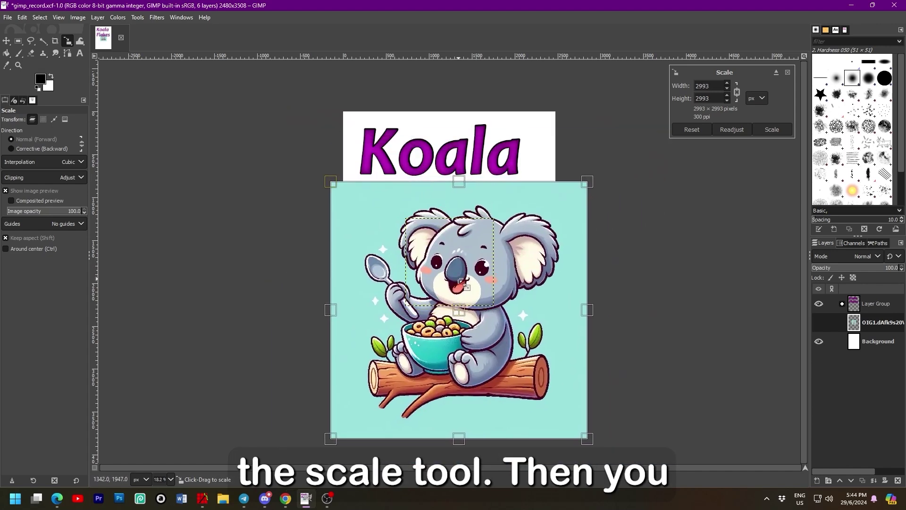
pyautogui.press('Return')
# Scale the koala picture down slightly and move it into the lower part of the cover, beneath the Koala Flakes lettering.
pyautogui.click(429, 317)
pyautogui.moveTo(333, 184); pyautogui.dragTo(337, 189)
pyautogui.press('Return')
pyautogui.press('m')
pyautogui.moveTo(411, 283); pyautogui.dragTo(427, 323)
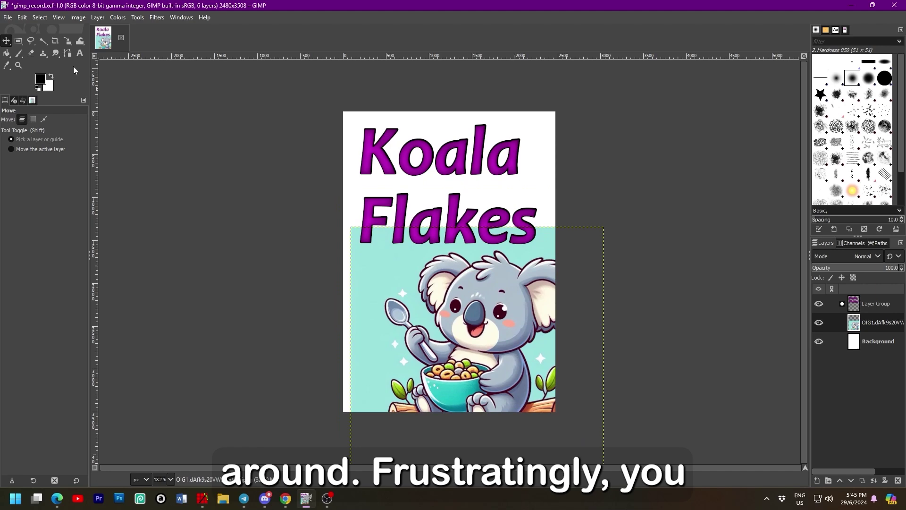
# Shrink the koala picture further and shift it up and to the left so the whole koala fits within the cover's width.
pyautogui.click(68, 41)
pyautogui.click(377, 264)
pyautogui.moveTo(349, 222); pyautogui.dragTo(383, 252)
pyautogui.press('Return')
pyautogui.press('m')
pyautogui.moveTo(470, 338); pyautogui.dragTo(449, 305)
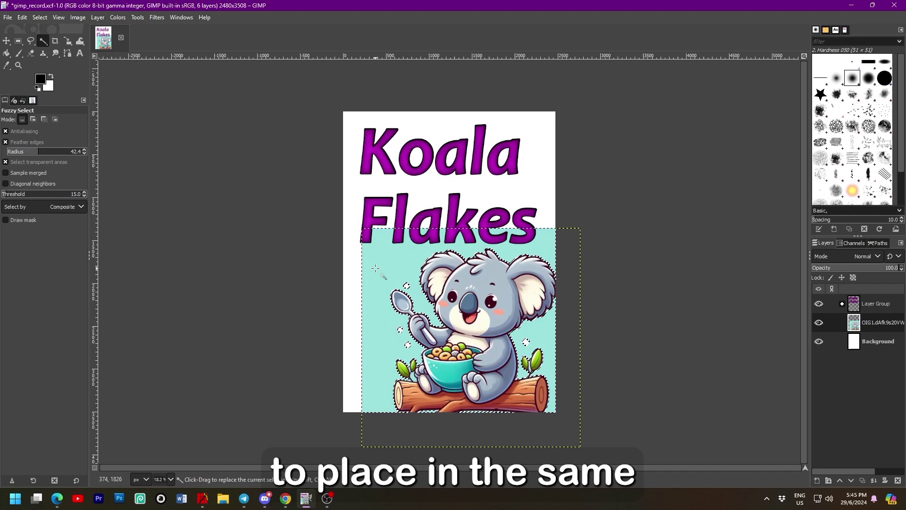
# Delete the selected turquoise background around the koala and clear the selection.
pyautogui.press('Delete')
pyautogui.hotkey('ctrl', 'shift', 'a')
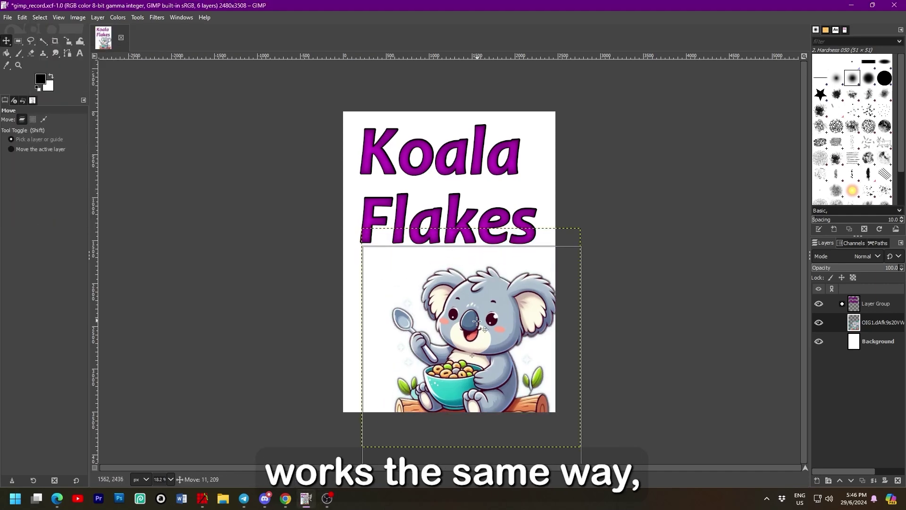
# Create a new layer named Sub-Text and add the text "White Chocolate Treats" beneath the Koala Flakes lettering.
pyautogui.hotkey('shift', 'ctrl', 'n')
pyautogui.press('Return')
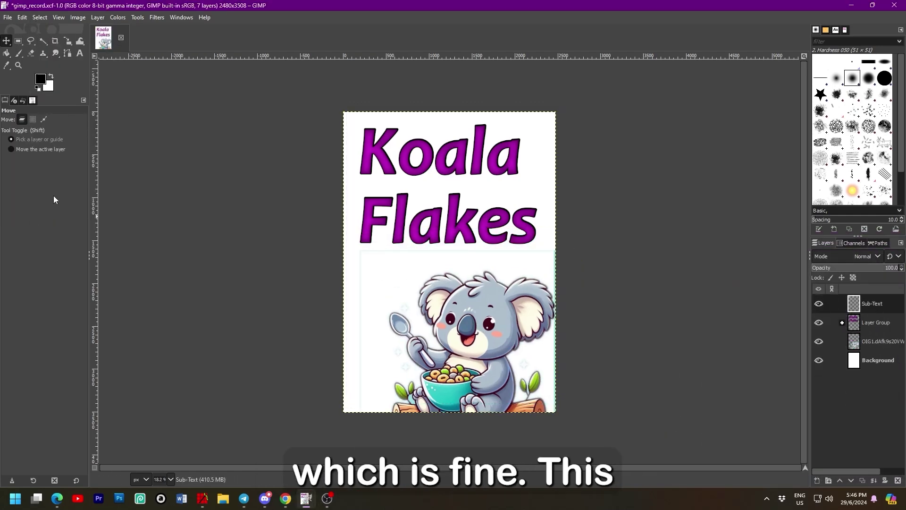
pyautogui.click(367, 258)
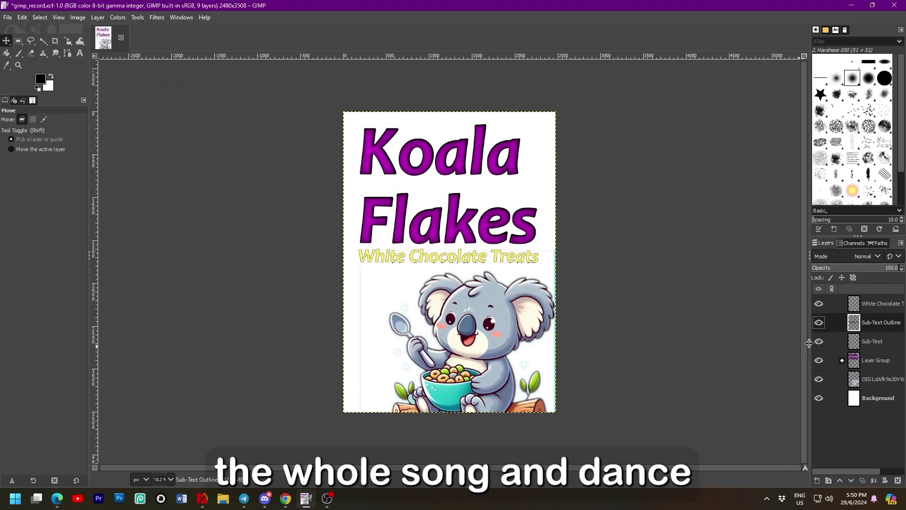
# Outline White Chocolate Treats in black by growing its selection and filling it on the Sub-Text Outline layer, then clear the selection.
pyautogui.click(52, 157)
pyautogui.click(77, 192)
pyautogui.click(22, 18)
pyautogui.click(56, 199)
pyautogui.click(24, 18)
pyautogui.moveTo(40, 18)
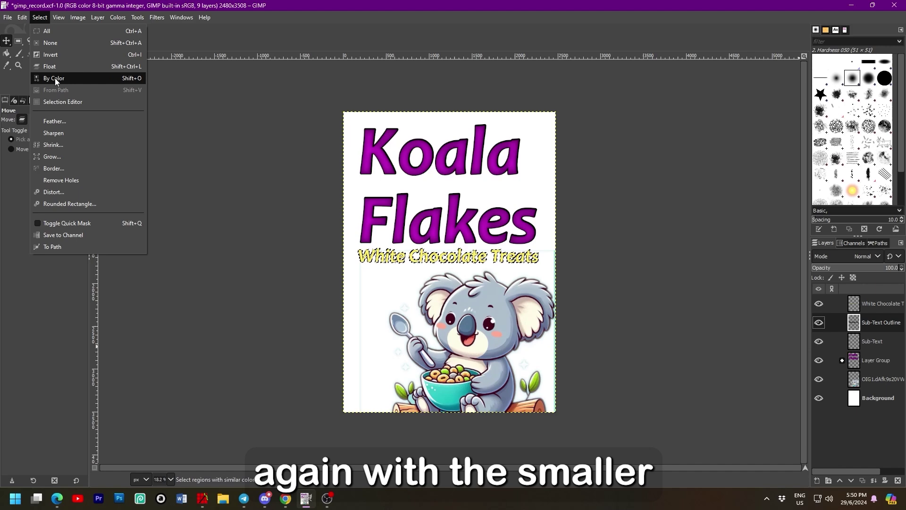
pyautogui.click(57, 43)
pyautogui.click(817, 480)
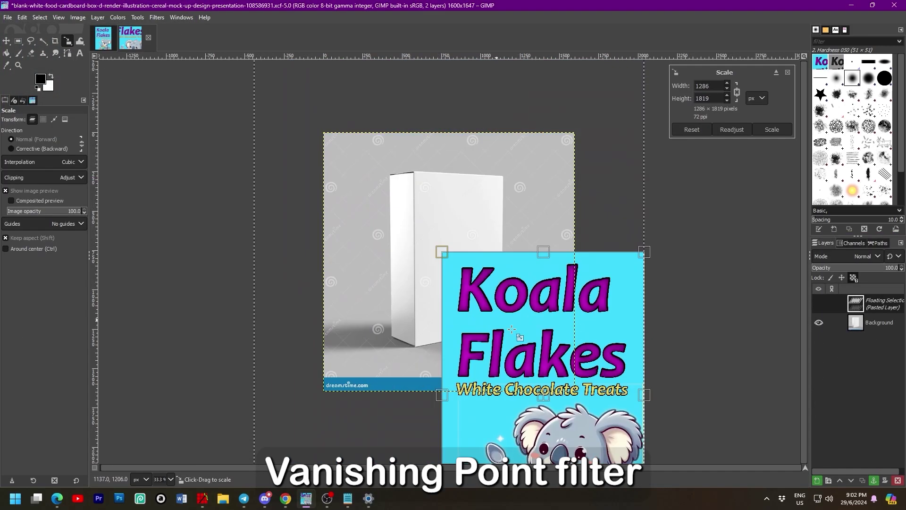
# Scale the pasted cover artwork down proportionally in the box mock-up and move it over the blank box's front face.
pyautogui.moveTo(528, 370); pyautogui.dragTo(444, 268)
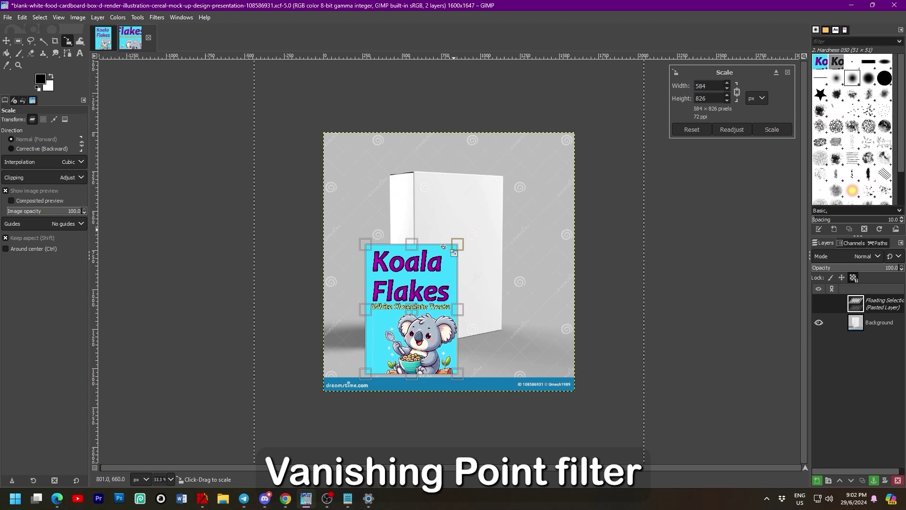
pyautogui.moveTo(429, 309); pyautogui.dragTo(470, 253)
# Fit the pasted cover to the box's front face with the Perspective tool, matching all four corners to the face's corners.
pyautogui.press('+')
pyautogui.press('+')
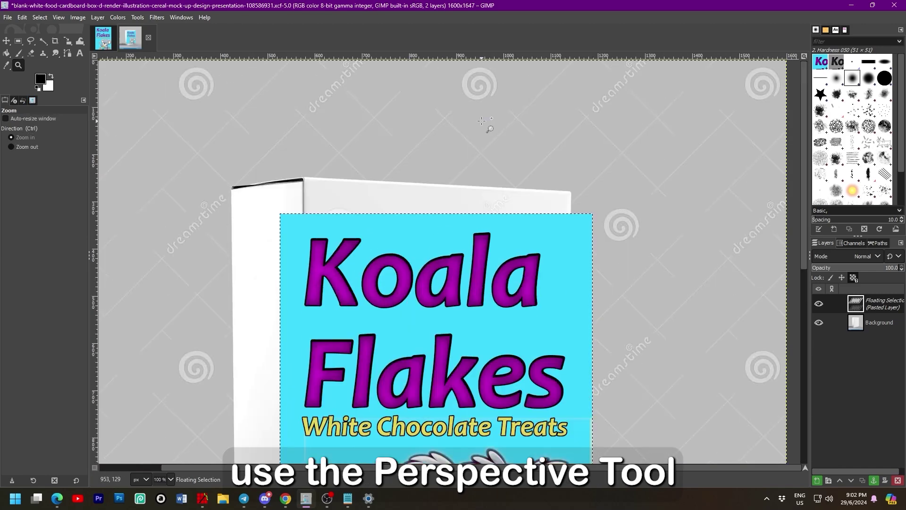
pyautogui.click(67, 41)
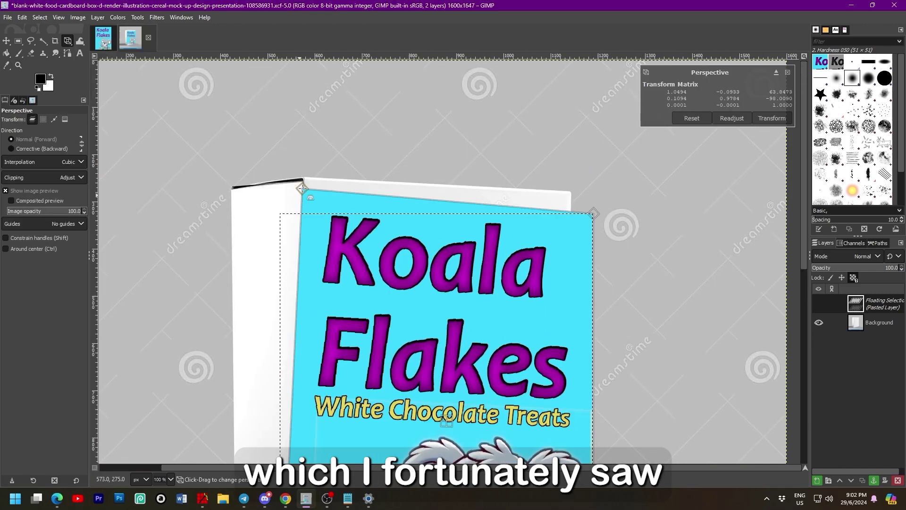
pyautogui.moveTo(303, 189); pyautogui.dragTo(304, 177)
pyautogui.moveTo(596, 214); pyautogui.dragTo(575, 192)
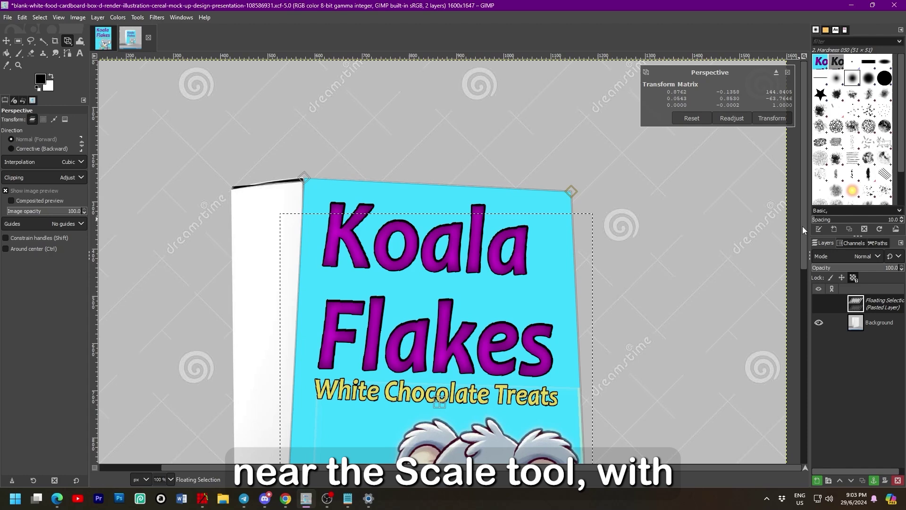
pyautogui.moveTo(804, 230); pyautogui.dragTo(805, 398)
pyautogui.moveTo(593, 334); pyautogui.dragTo(565, 329)
pyautogui.moveTo(281, 334); pyautogui.dragTo(308, 379)
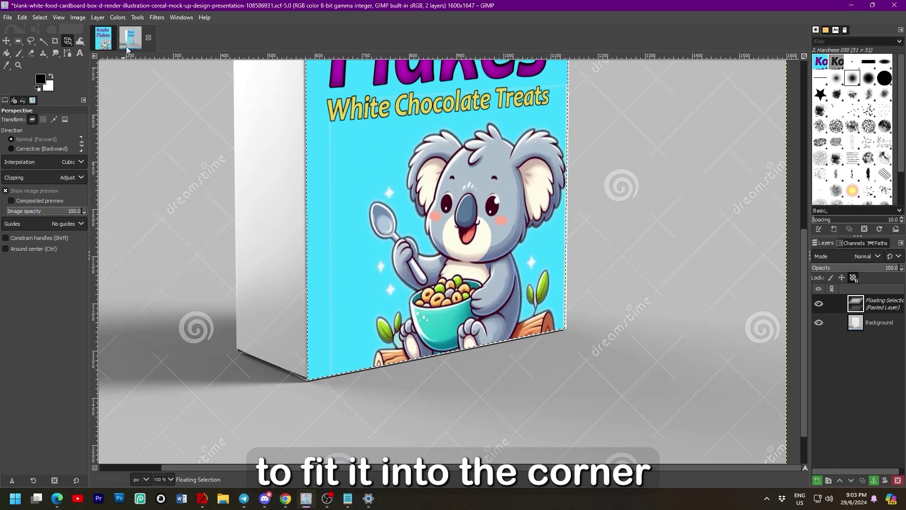
# Crop the nutrition facts image to the tall, single-column label at its left edge.
pyautogui.press('-')
pyautogui.press('-')
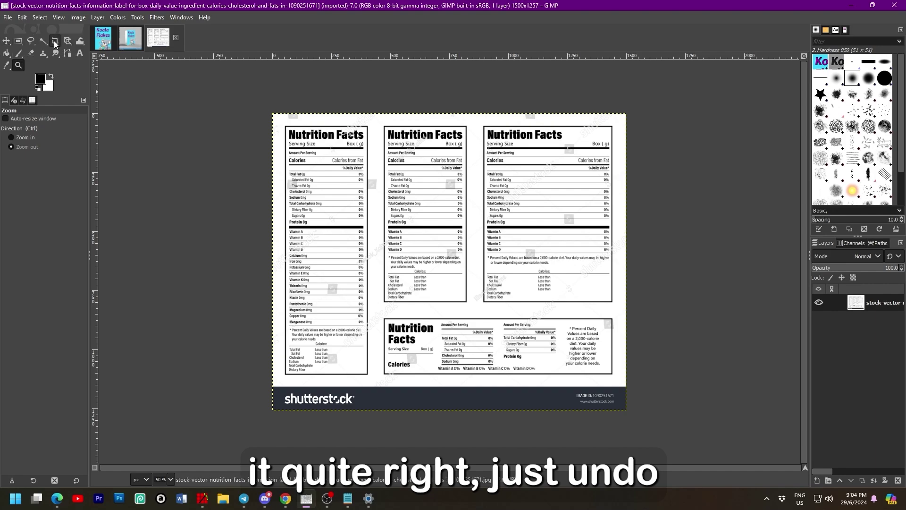
pyautogui.click(55, 42)
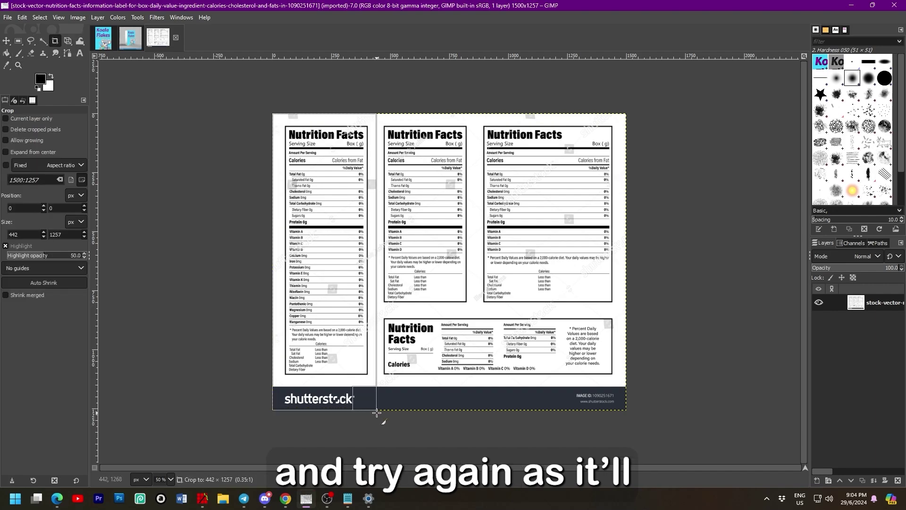
pyautogui.moveTo(377, 391); pyautogui.dragTo(315, 118)
pyautogui.press('Return')
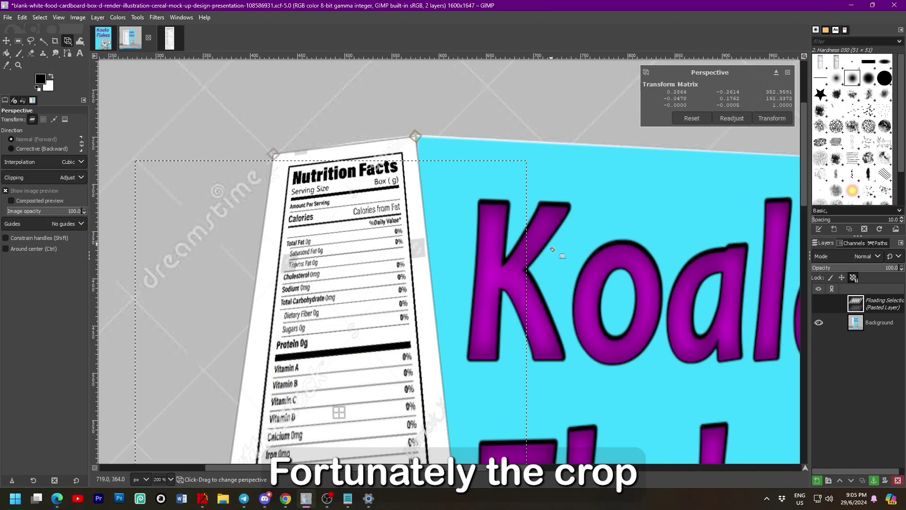
# Fit the pasted nutrition label to the box's narrow side face with the Perspective tool by aligning its lower corners.
pyautogui.scroll(3, 422, 377)
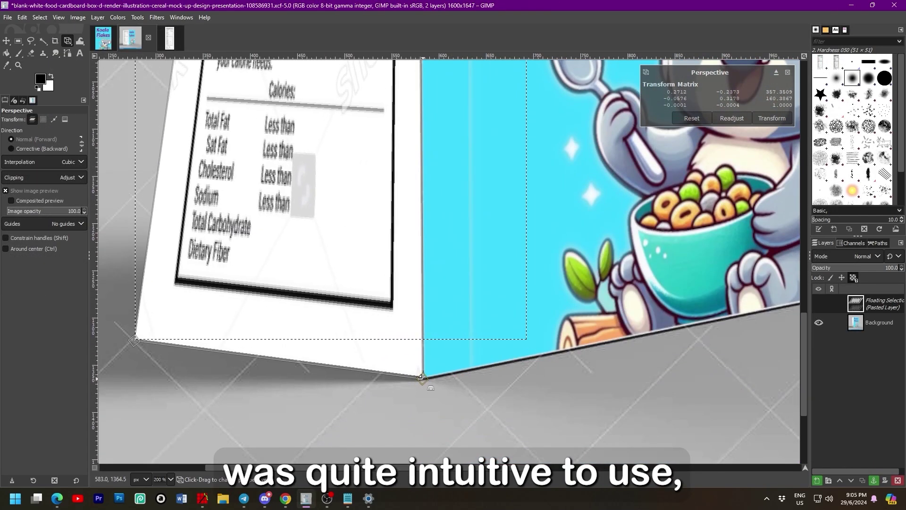
pyautogui.moveTo(423, 379); pyautogui.dragTo(424, 379)
pyautogui.moveTo(135, 340); pyautogui.dragTo(282, 313)
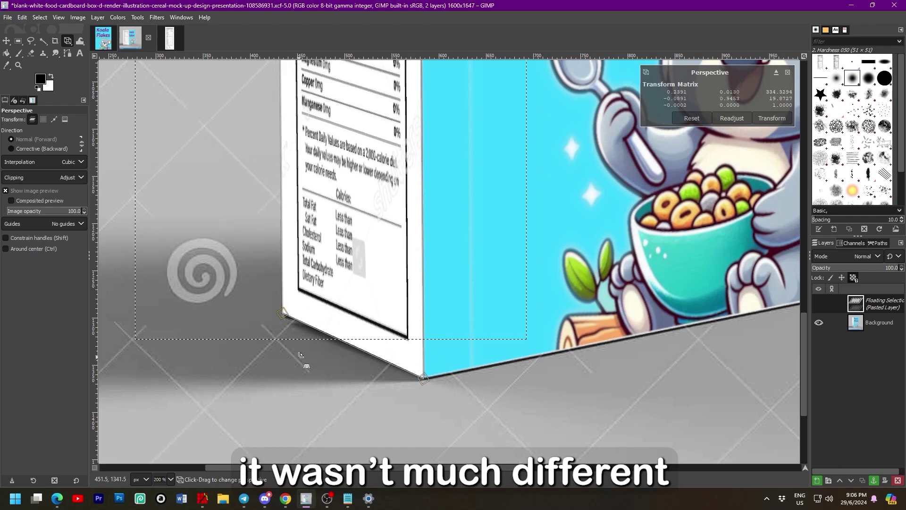
pyautogui.press('Return')
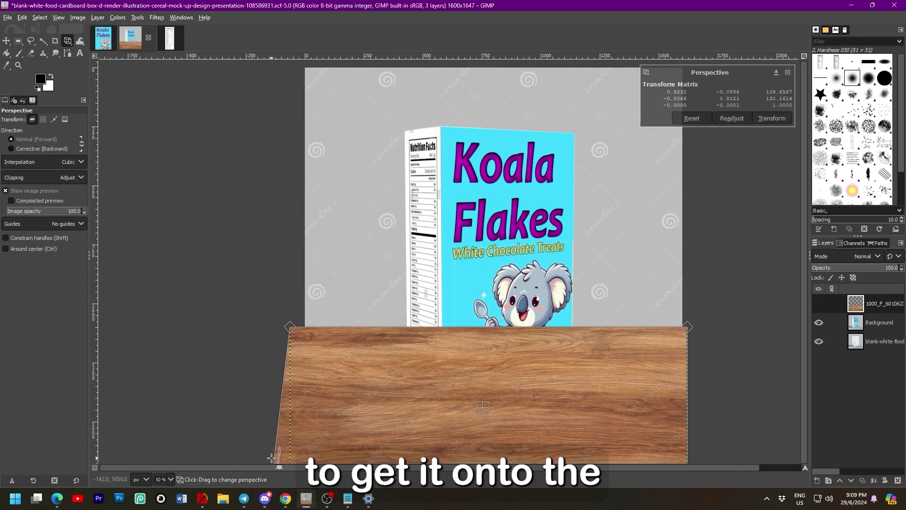
# Spread the wood tabletop layer's lower corners outward with the Perspective tool and place the layer below the Background layer.
pyautogui.moveTo(274, 460); pyautogui.dragTo(204, 467)
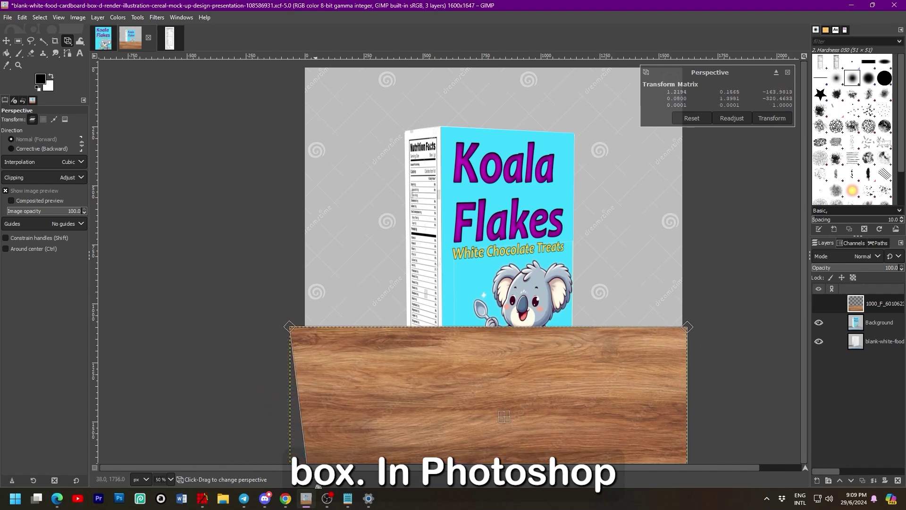
pyautogui.moveTo(285, 460); pyautogui.dragTo(222, 460)
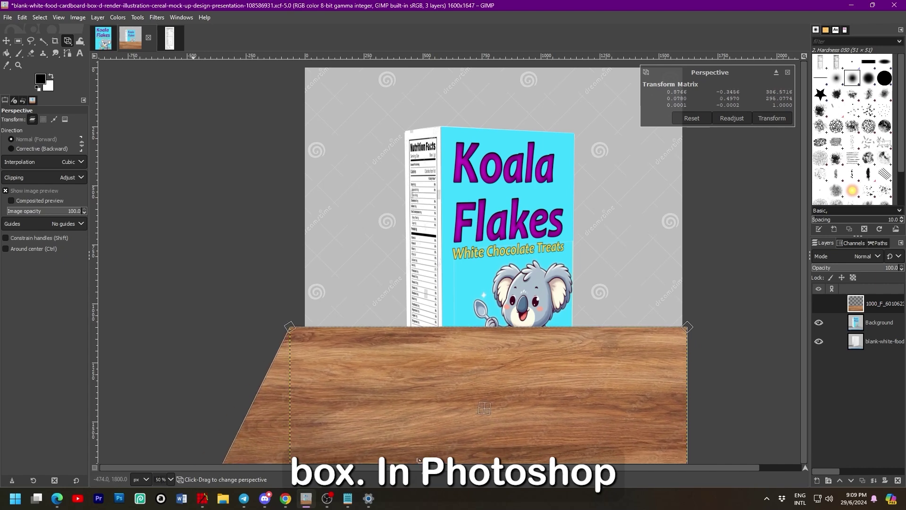
pyautogui.moveTo(685, 461); pyautogui.dragTo(777, 460)
pyautogui.moveTo(222, 460); pyautogui.dragTo(186, 444)
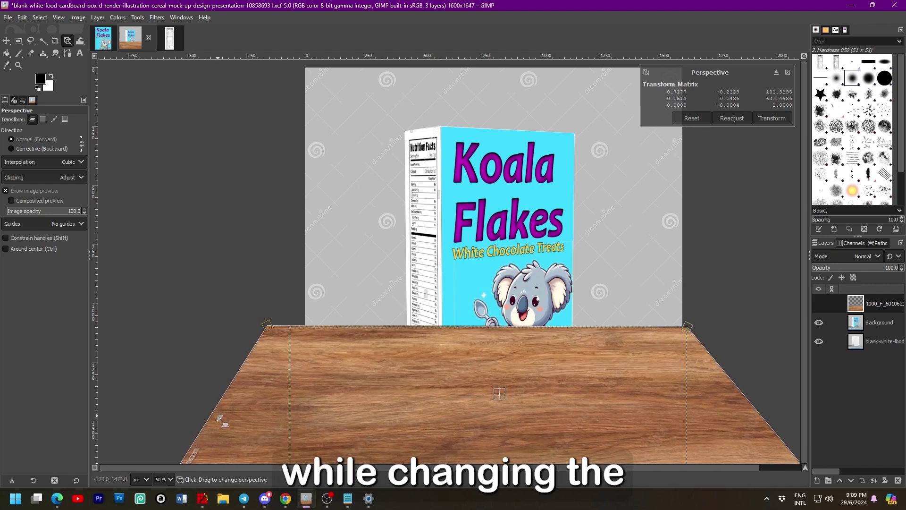
pyautogui.moveTo(222, 423); pyautogui.dragTo(189, 444)
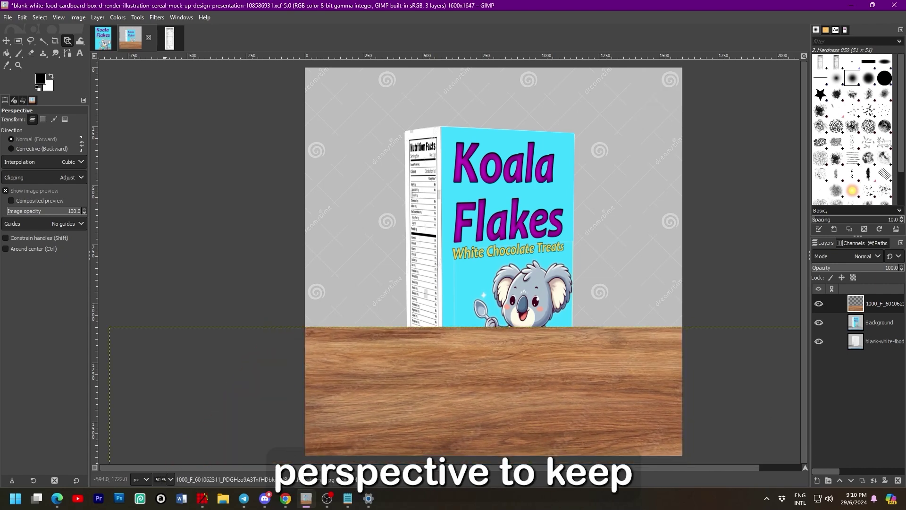
pyautogui.moveTo(876, 304); pyautogui.dragTo(876, 324)
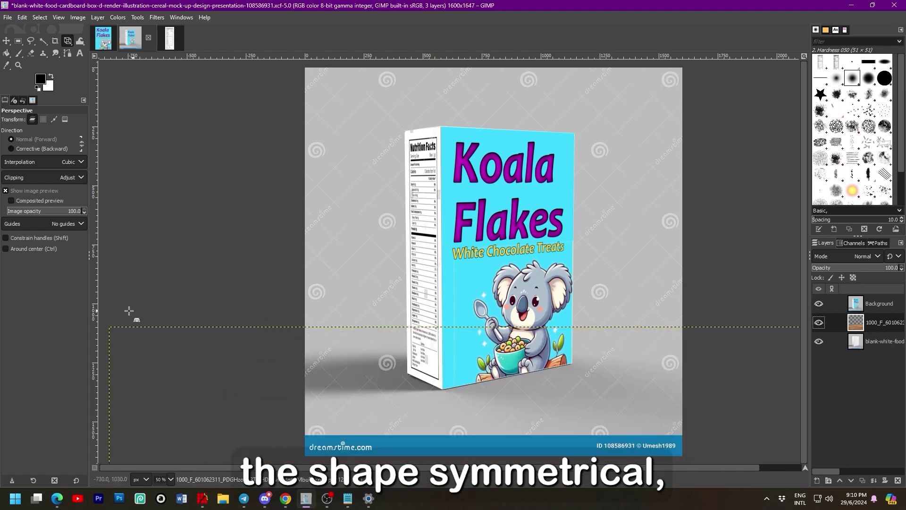
# Select the lower part of the cereal box with Free Select, following its bottom edges, and set the tool to add to the selection.
pyautogui.scroll(-1, 435, 380)
pyautogui.scroll(5, 435, 381)
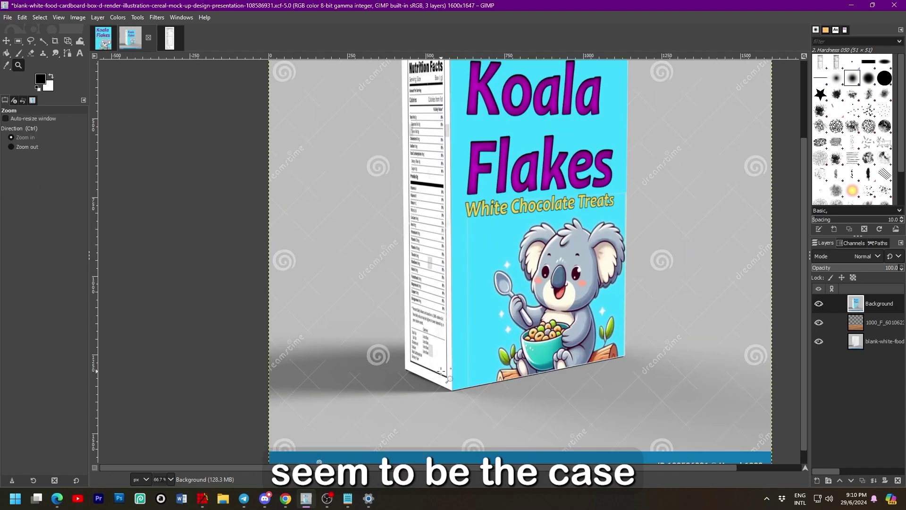
pyautogui.click(29, 45)
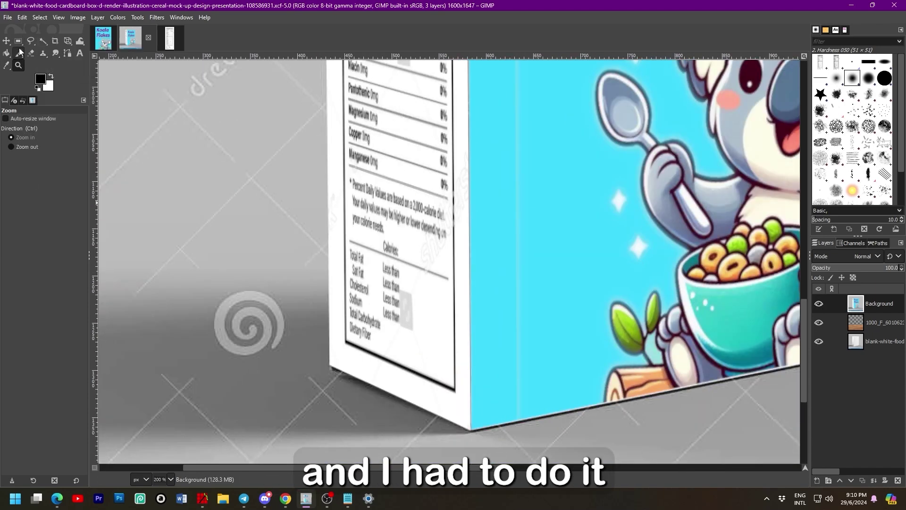
pyautogui.click(19, 52)
pyautogui.moveTo(378, 255); pyautogui.dragTo(373, 305)
pyautogui.click(57, 18)
pyautogui.click(47, 42)
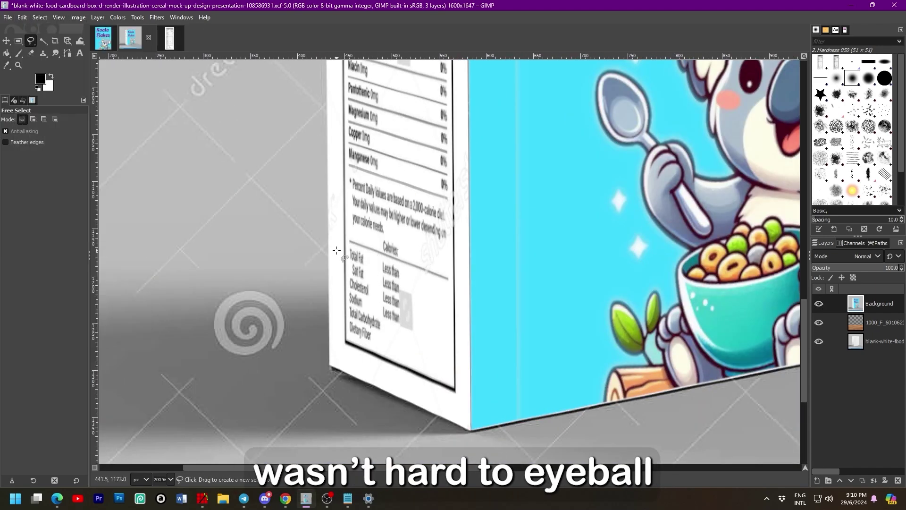
pyautogui.moveTo(329, 267); pyautogui.dragTo(334, 323)
pyautogui.click(330, 365)
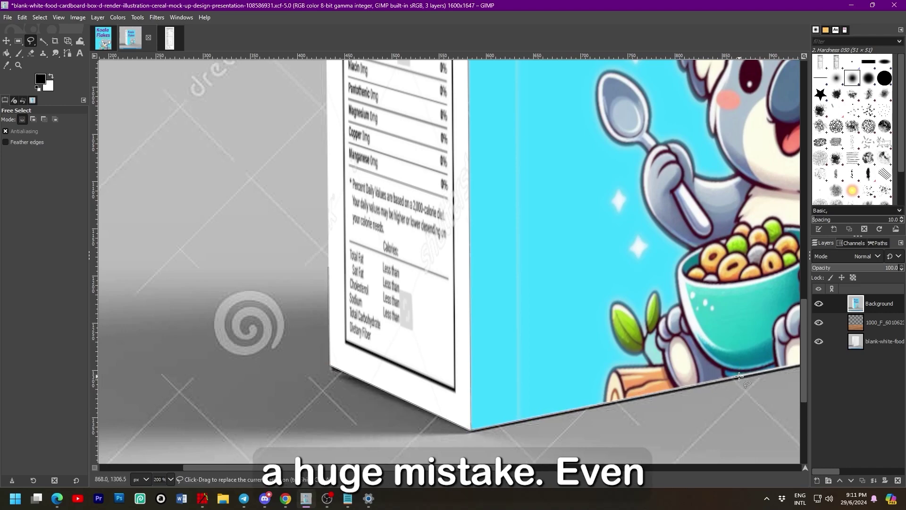
pyautogui.click(716, 258)
pyautogui.click(329, 267)
pyautogui.moveTo(359, 467); pyautogui.dragTo(478, 467)
pyautogui.click(33, 119)
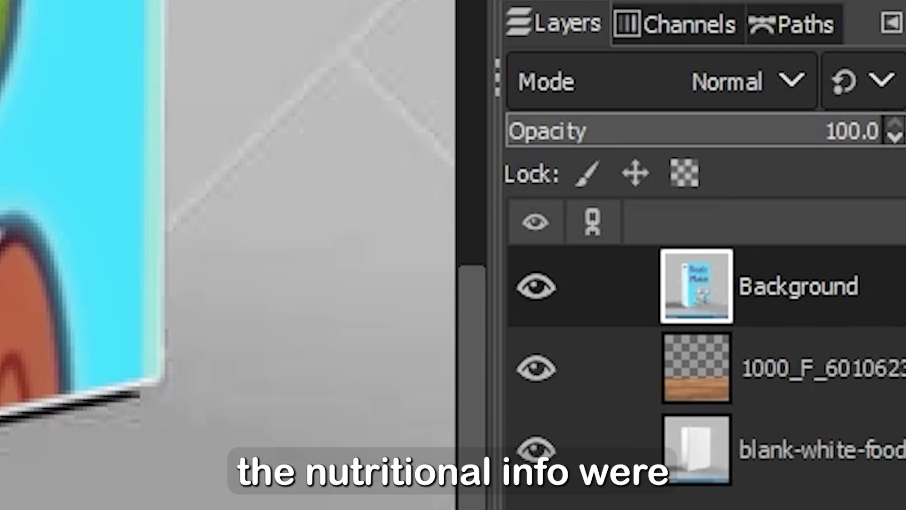
# Add a layer mask to the Background layer from the current selection and clear the selection.
pyautogui.click(885, 481)
pyautogui.click(838, 474)
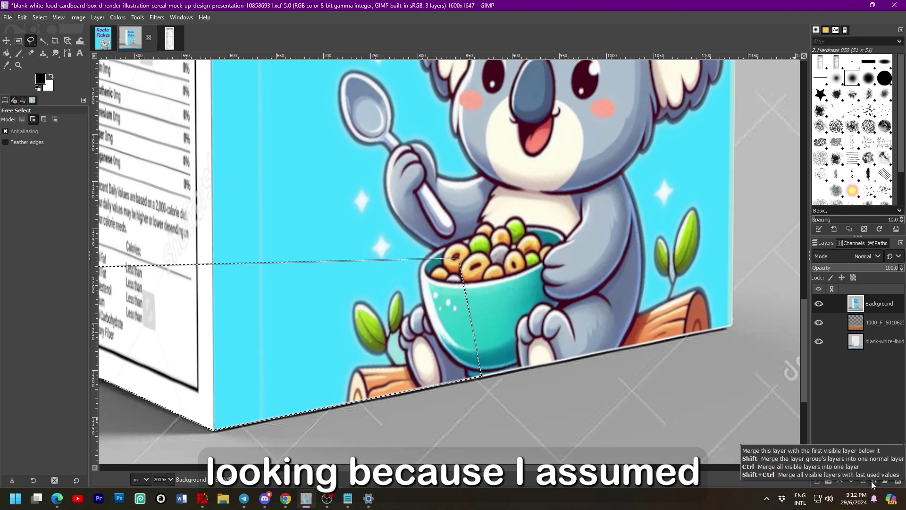
pyautogui.click(885, 482)
pyautogui.click(839, 475)
pyautogui.click(39, 17)
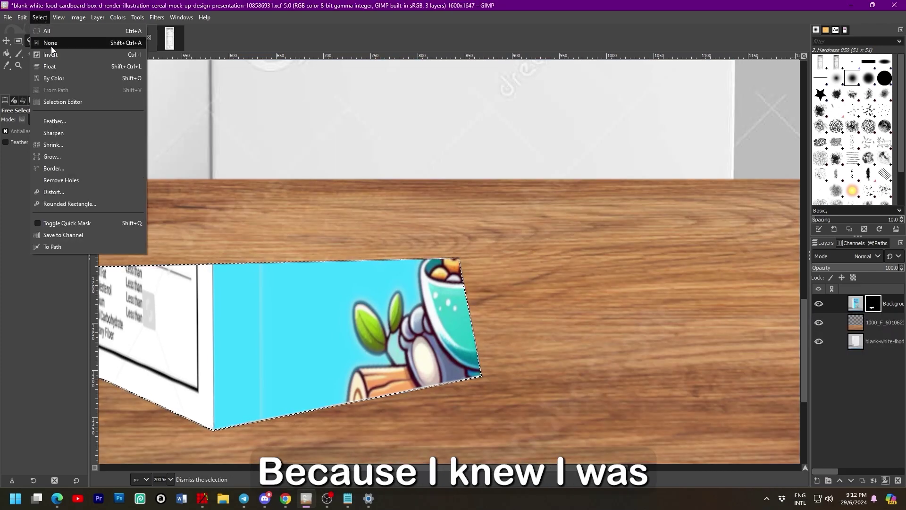
pyautogui.click(51, 43)
# Hide the wood tabletop layer and select the lower right part of the box's front face with Free Select, following its edges.
pyautogui.click(819, 323)
pyautogui.click(699, 131)
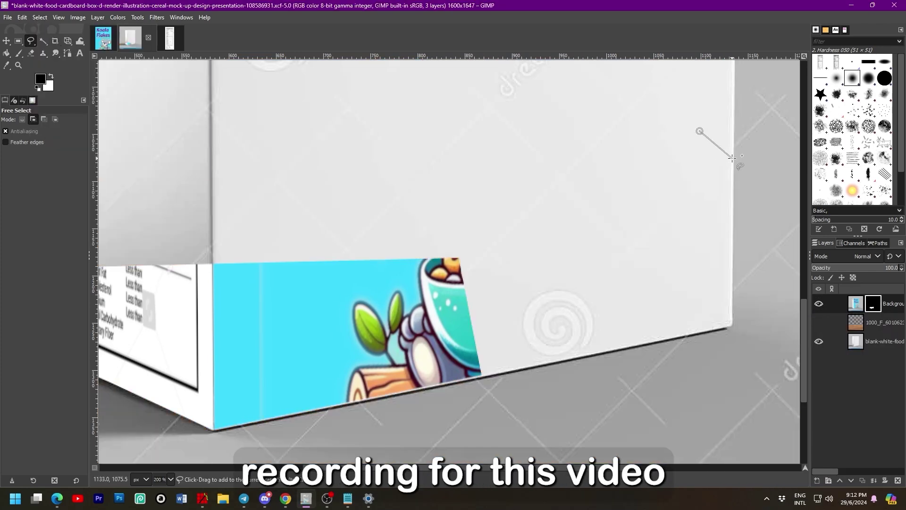
pyautogui.click(733, 326)
pyautogui.click(277, 93)
pyautogui.click(700, 131)
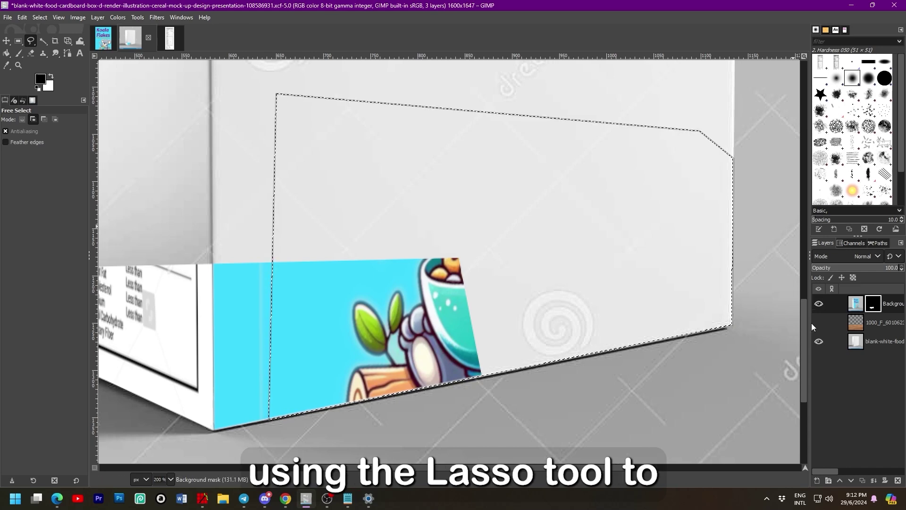
# Show the wood tabletop layer again and fill the selected lower front area of the Background layer's mask with white.
pyautogui.click(819, 322)
pyautogui.click(40, 17)
pyautogui.moveTo(23, 17)
pyautogui.click(63, 200)
pyautogui.click(22, 17)
pyautogui.click(76, 203)
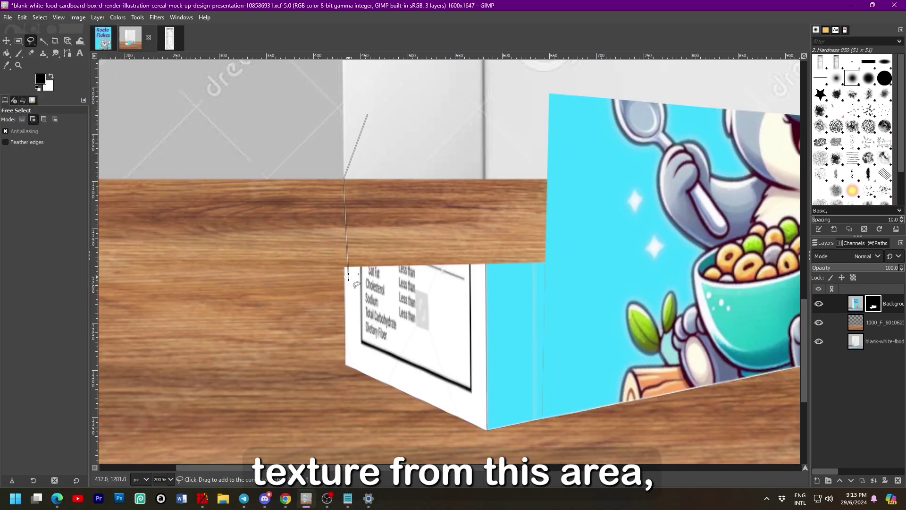
# Fill the Free Select area over the box's lower nutrition side with white on the Background mask and clear the selection.
pyautogui.click(22, 18)
pyautogui.click(52, 209)
pyautogui.click(40, 17)
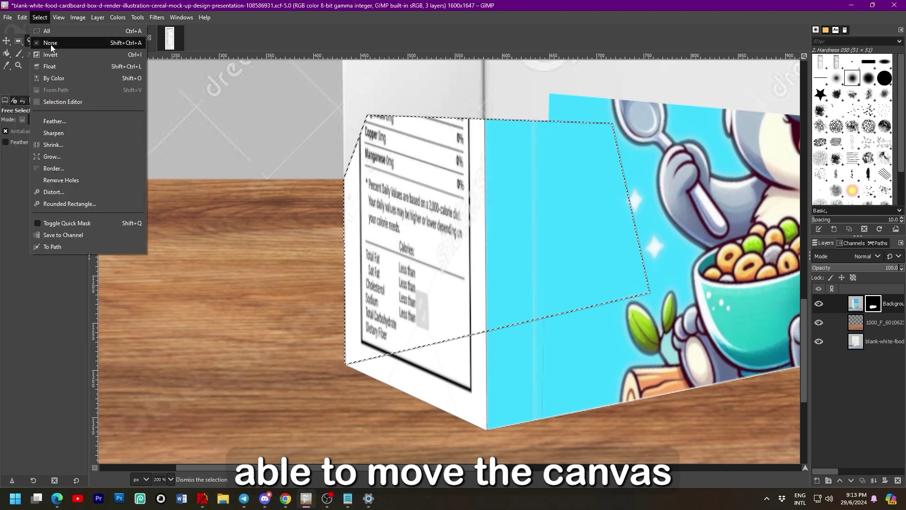
pyautogui.click(48, 43)
# Outline the box's middle section with Free Select, fill it with white on the Background mask and clear the selection.
pyautogui.click(19, 65)
pyautogui.click(33, 147)
pyautogui.doubleClick(551, 356)
pyautogui.hscroll(3, 551, 355)
pyautogui.scroll(3, 551, 355)
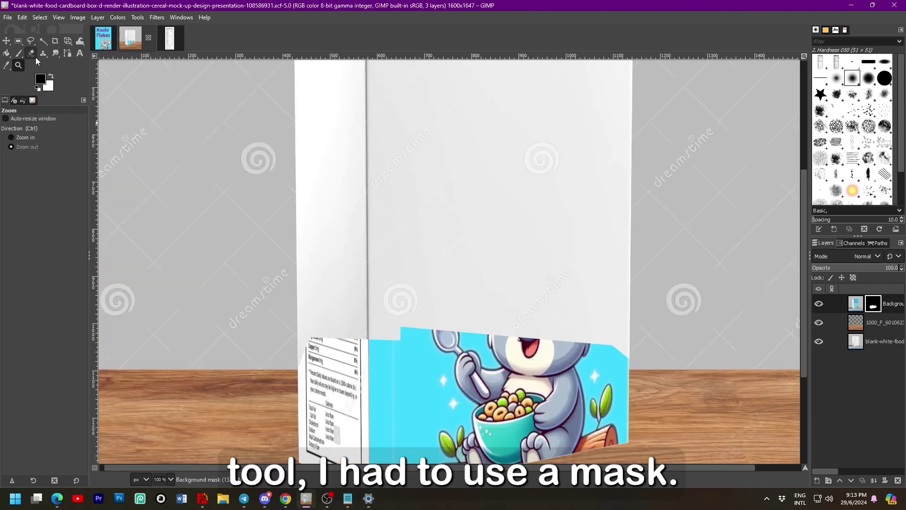
pyautogui.press('f')
pyautogui.click(613, 368)
pyautogui.rightClick(647, 354)
pyautogui.click(647, 354)
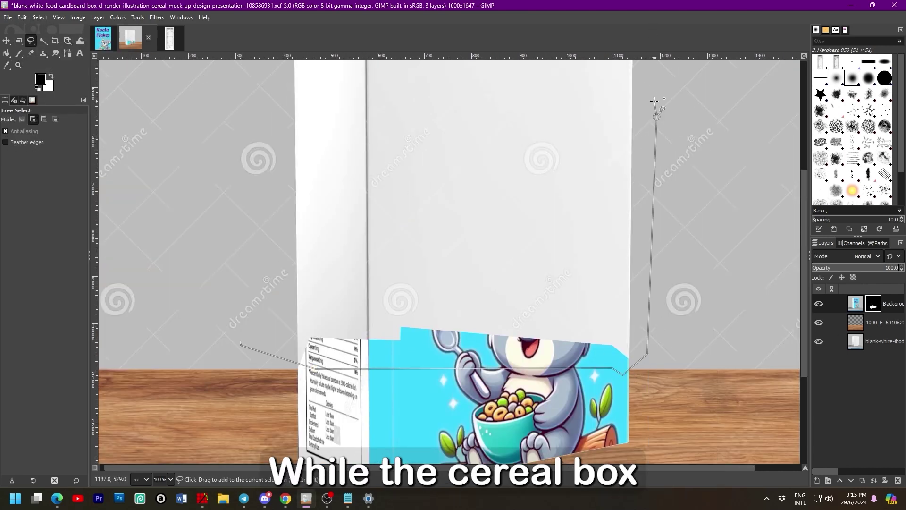
pyautogui.click(656, 117)
pyautogui.click(255, 138)
pyautogui.click(241, 343)
pyautogui.click(22, 17)
pyautogui.click(52, 211)
pyautogui.moveTo(804, 317)
pyautogui.mouseDown()
pyautogui.moveTo(803, 228)
pyautogui.moveTo(803, 339)
pyautogui.mouseUp()
pyautogui.click(40, 18)
pyautogui.click(51, 43)
# Outline the box's remaining upper section with Free Select and fill it with white on the Background mask.
pyautogui.click(260, 127)
pyautogui.click(267, 335)
pyautogui.click(656, 321)
pyautogui.click(648, 114)
pyautogui.click(22, 17)
pyautogui.click(50, 211)
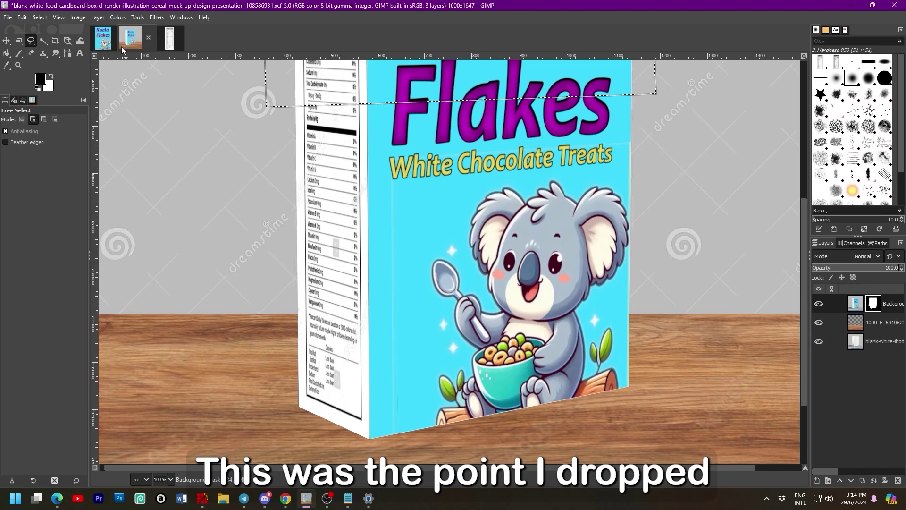
pyautogui.click(78, 18)
pyautogui.click(47, 43)
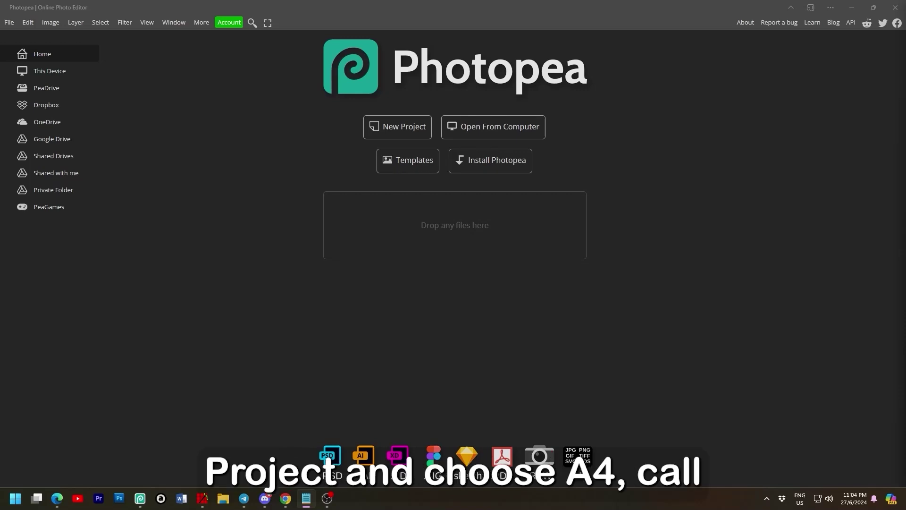
# In Photopea, create a new project from the A4 print preset with the name Cereal Box.
pyautogui.click(398, 127)
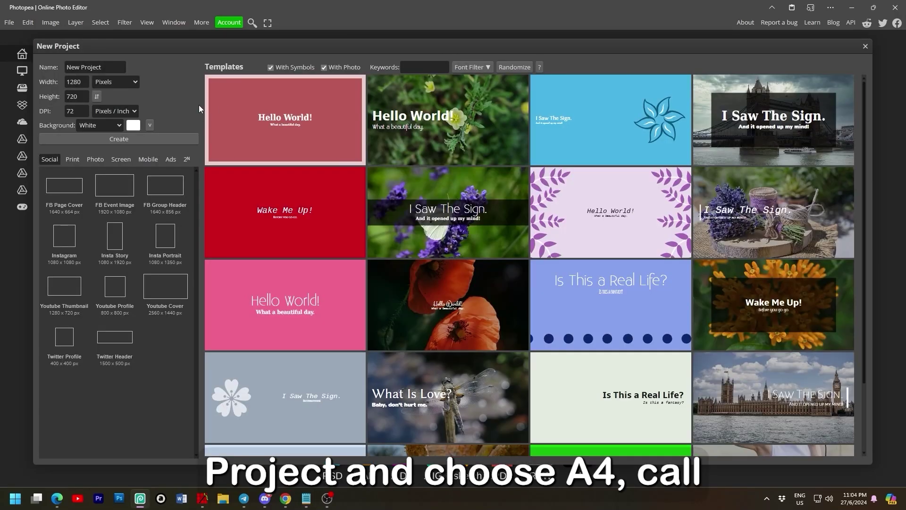
pyautogui.click(72, 159)
pyautogui.click(112, 181)
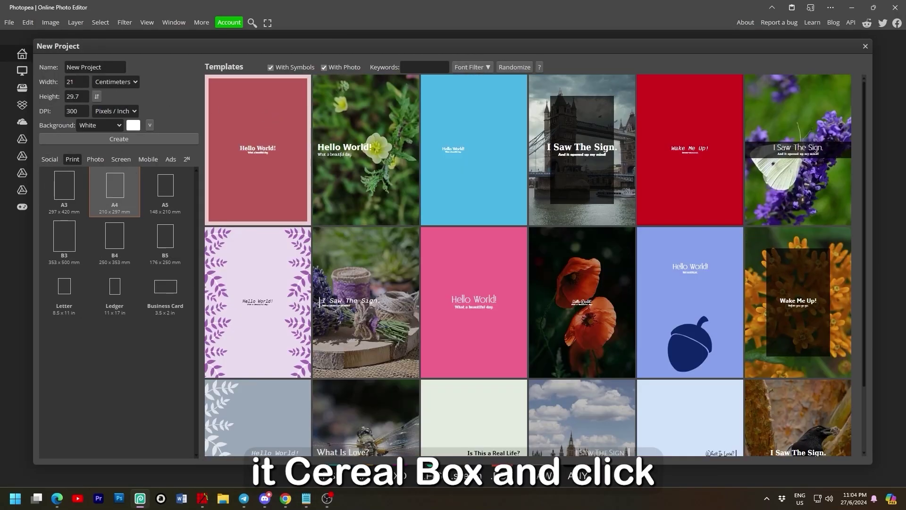
pyautogui.click(104, 68)
pyautogui.write('C')
pyautogui.write('ereal Box')
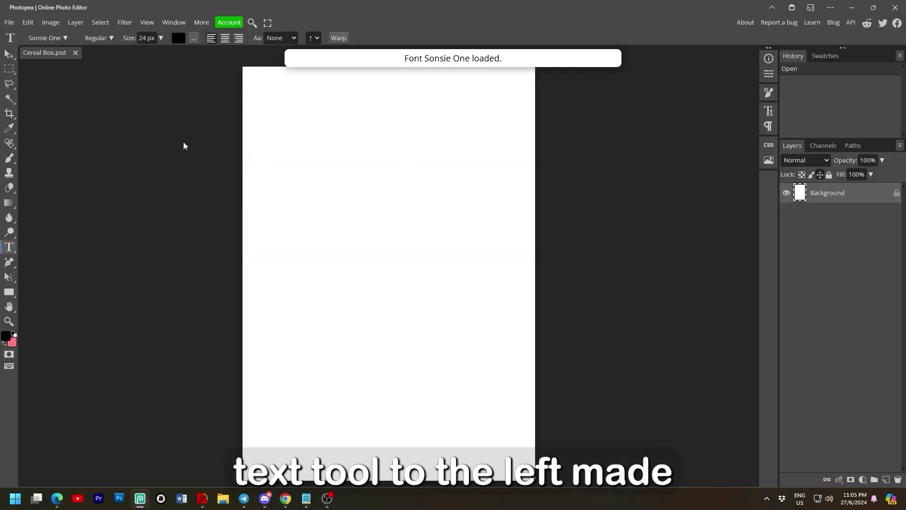
# Add a Koala Flakes text box across the upper page in Sonsie One and enlarge the text to 461 px.
pyautogui.moveTo(253, 90); pyautogui.dragTo(526, 253)
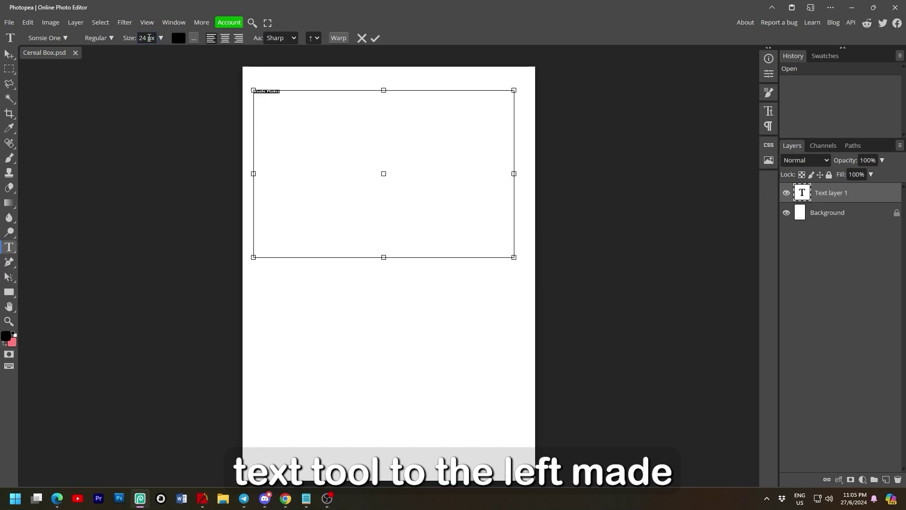
pyautogui.scroll(20, 149, 37)
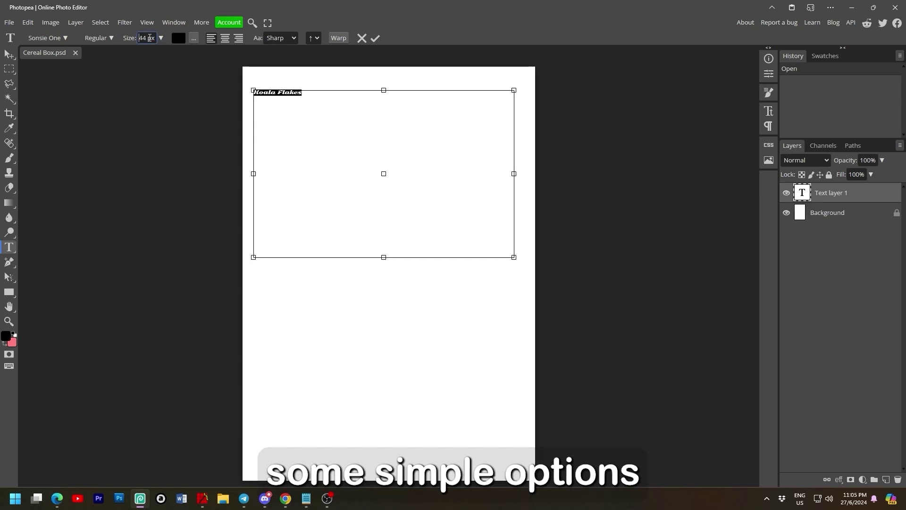
pyautogui.scroll(15, 150, 38)
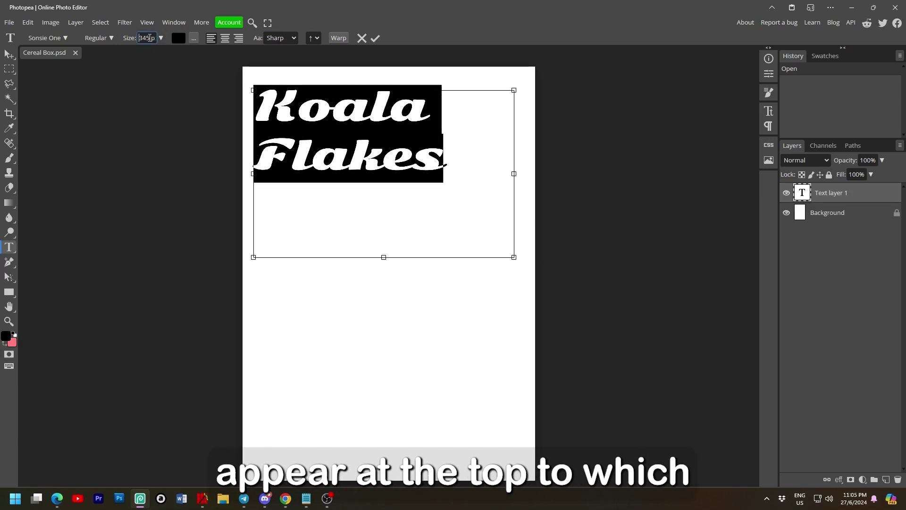
pyautogui.moveTo(158, 67); pyautogui.dragTo(544, 125)
# Give the Koala Flakes text a purple color overlay and a black stroke in its layer style.
pyautogui.rightClick(821, 201)
pyautogui.click(830, 204)
pyautogui.click(504, 243)
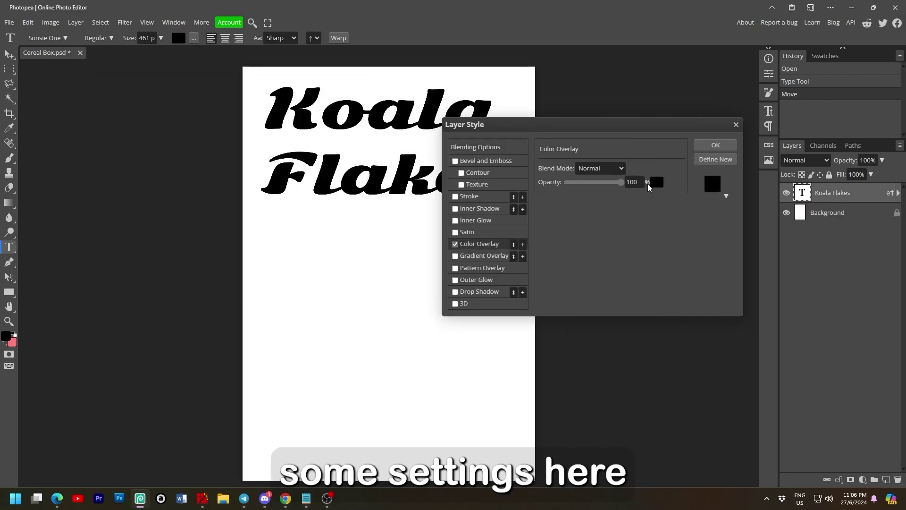
pyautogui.click(657, 181)
pyautogui.click(265, 212)
pyautogui.moveTo(237, 195); pyautogui.dragTo(219, 190)
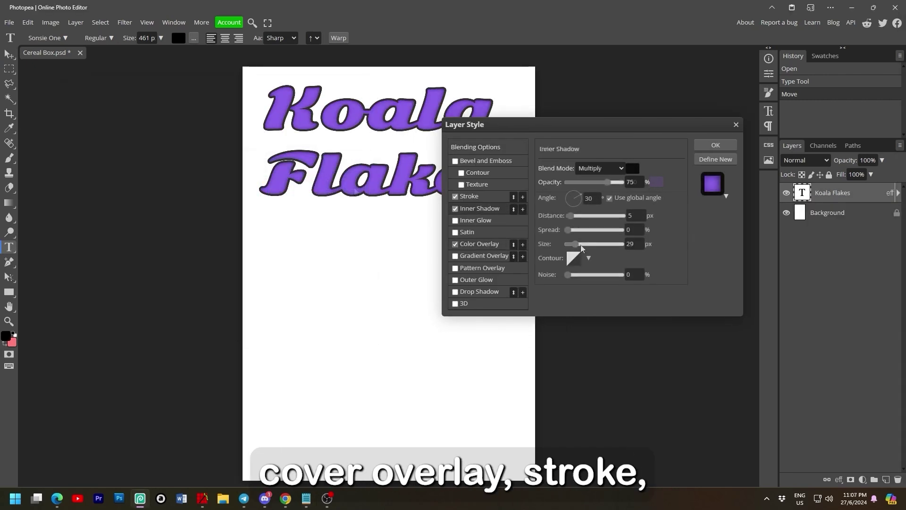
# Set the title's inner shadow size to 15 px and add a 57% drop shadow with 56 px distance and 13 px size.
pyautogui.moveTo(580, 243); pyautogui.dragTo(572, 243)
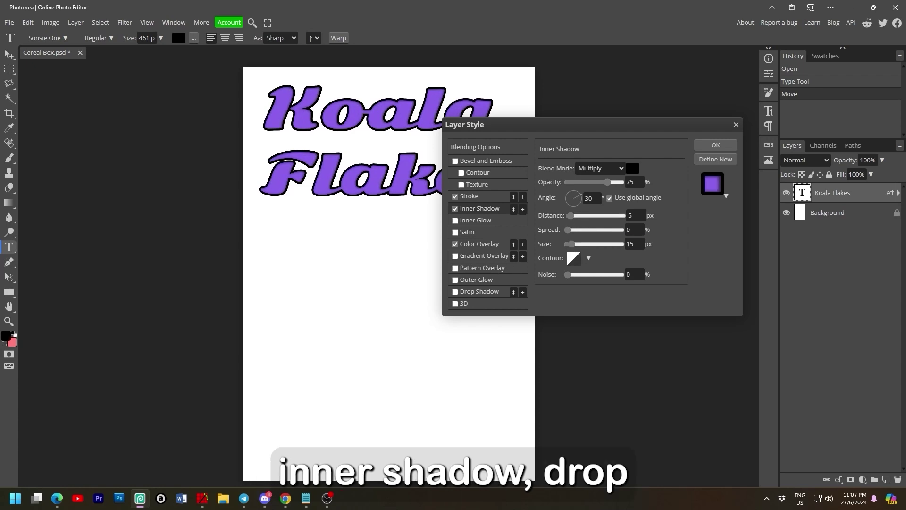
pyautogui.click(306, 498)
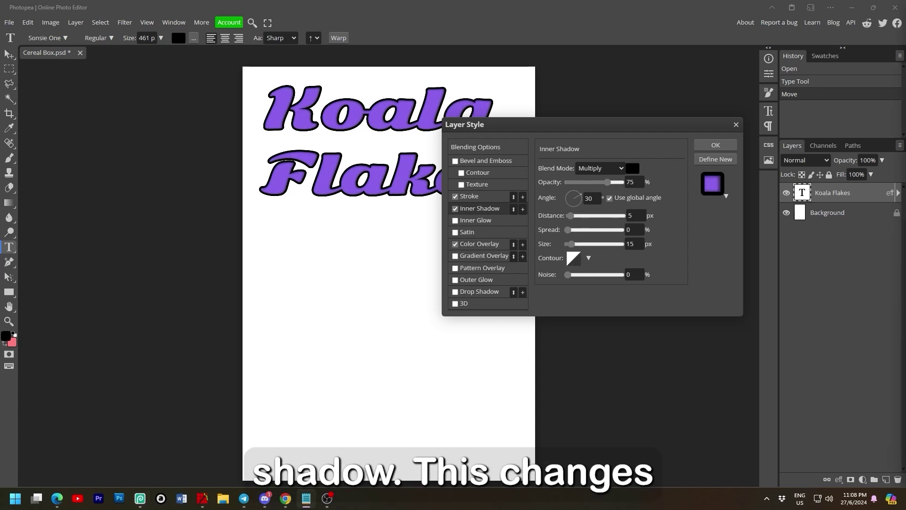
pyautogui.click(455, 292)
pyautogui.moveTo(570, 216); pyautogui.dragTo(585, 225)
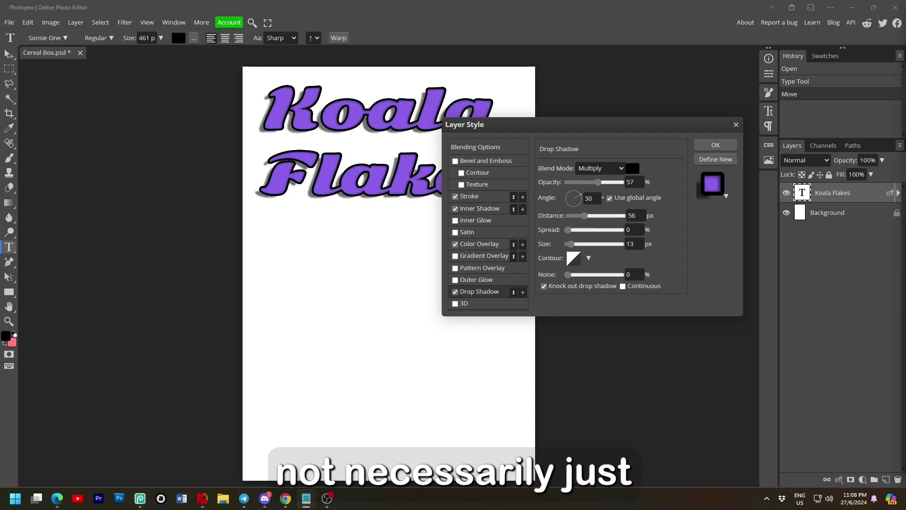
pyautogui.click(716, 145)
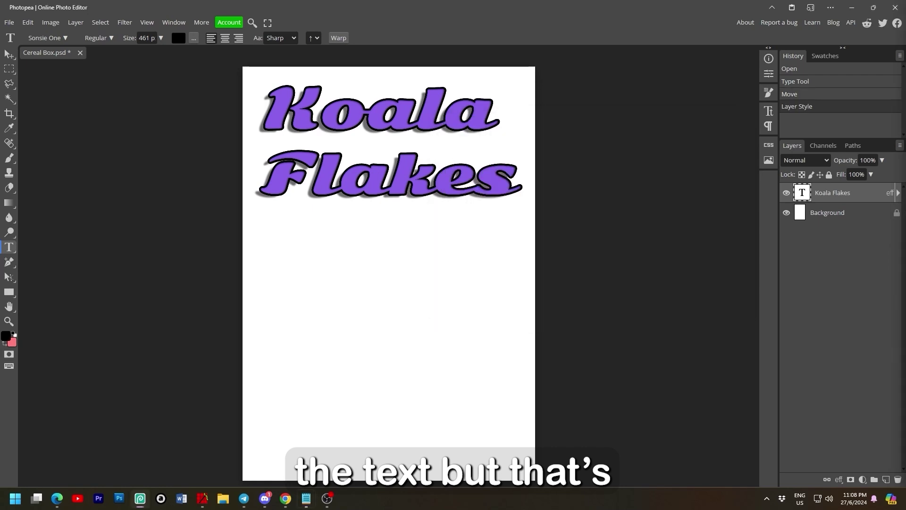
# Place the koala eating cereal image into the document, enlarge it and move it below the Koala Flakes title.
pyautogui.click(9, 22)
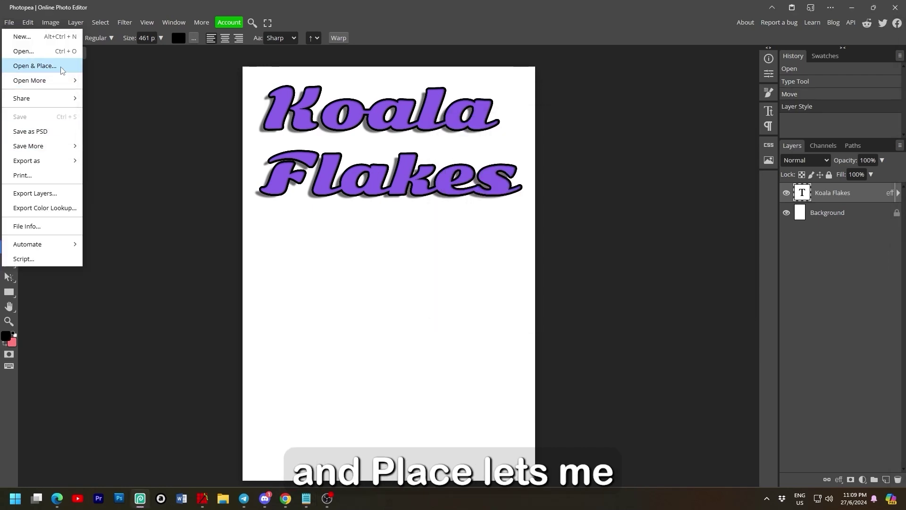
pyautogui.click(33, 65)
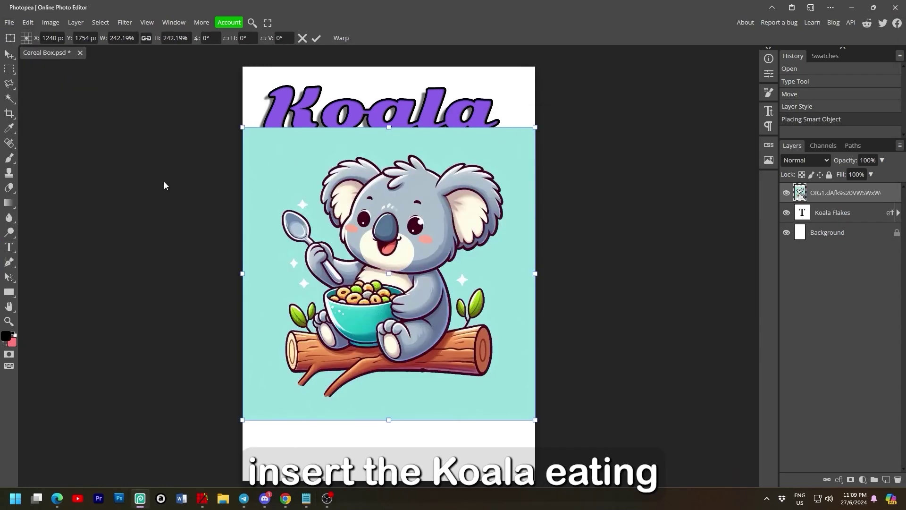
pyautogui.moveTo(243, 127); pyautogui.dragTo(185, 126)
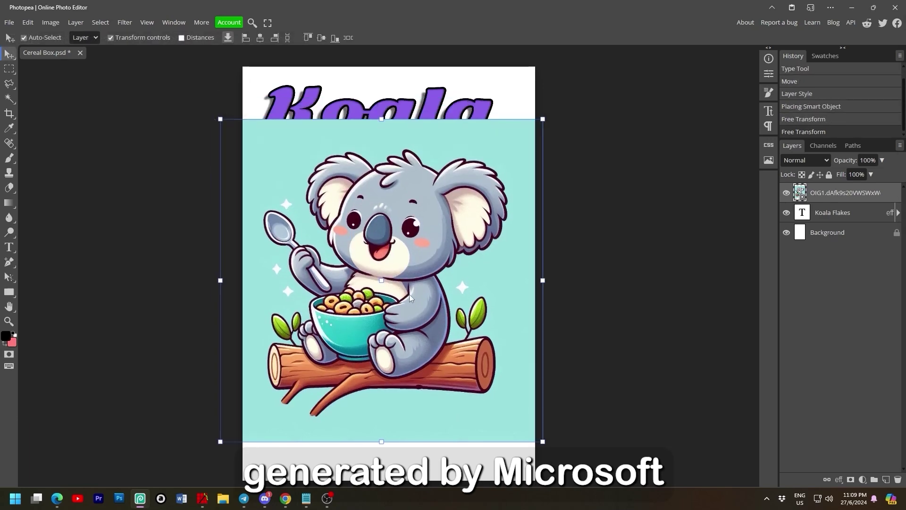
pyautogui.moveTo(409, 293); pyautogui.dragTo(414, 342)
# Select the koala image's teal background with the Magic Wand at tolerance 30, rasterize the layer, delete the background and deselect.
pyautogui.click(9, 99)
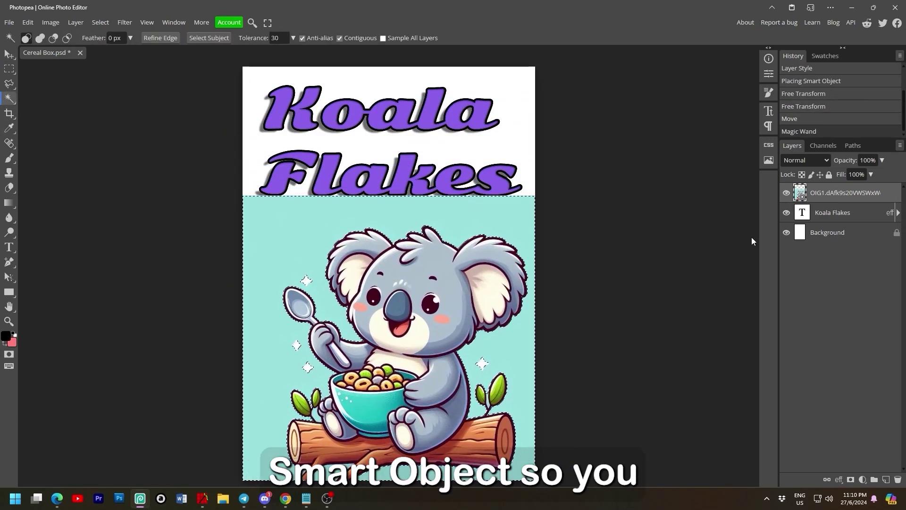
pyautogui.press('v')
pyautogui.press('Delete')
pyautogui.click(450, 88)
pyautogui.hotkey('ctrl', 'd')
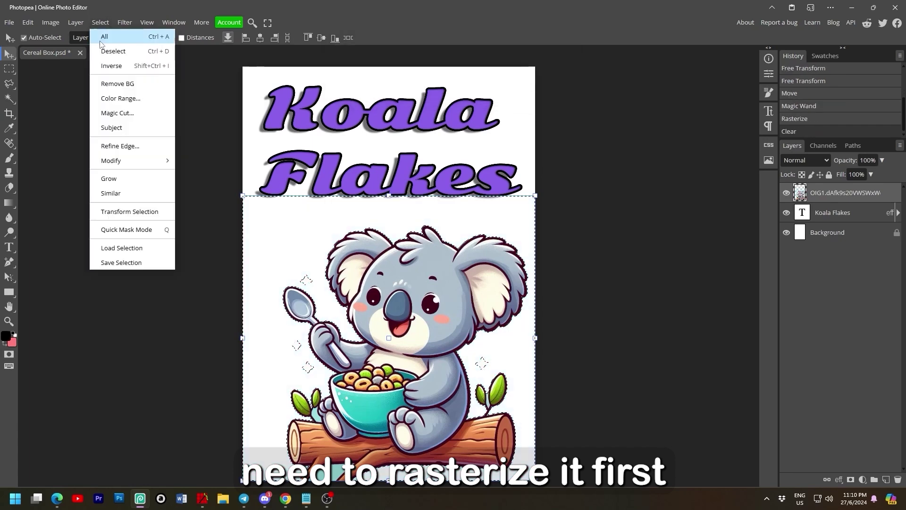
pyautogui.press('t')
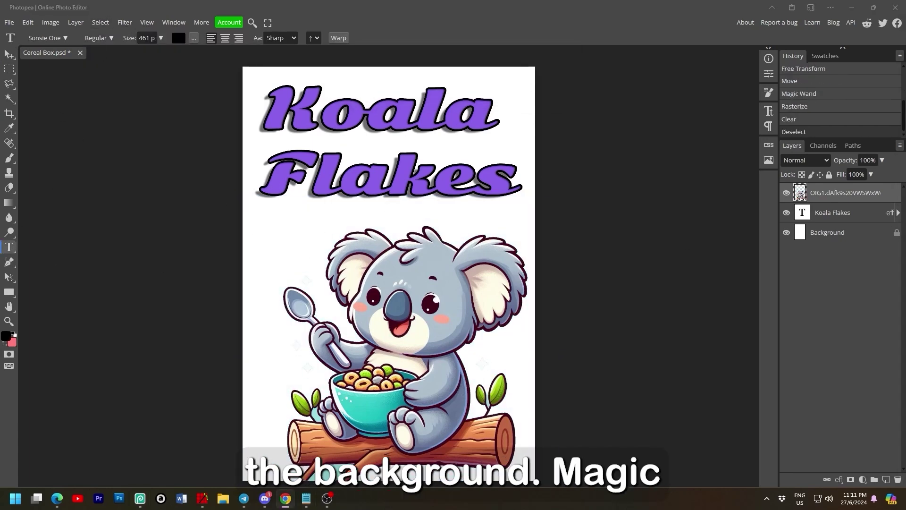
# Add a new layer directly above the Background layer and fill it with a custom light blue.
pyautogui.click(859, 233)
pyautogui.click(886, 480)
pyautogui.click(28, 23)
pyautogui.click(45, 178)
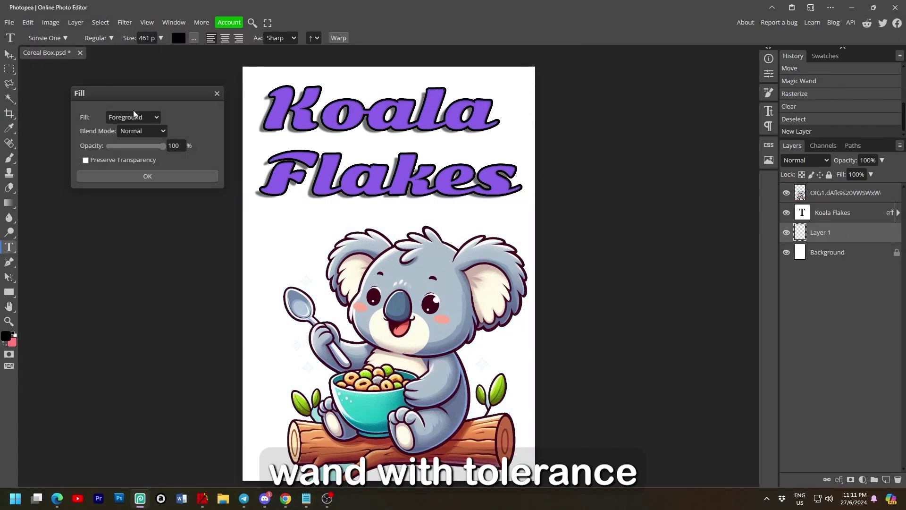
pyautogui.click(675, 186)
pyautogui.moveTo(137, 93); pyautogui.dragTo(661, 163)
pyautogui.click(665, 198)
pyautogui.click(660, 185)
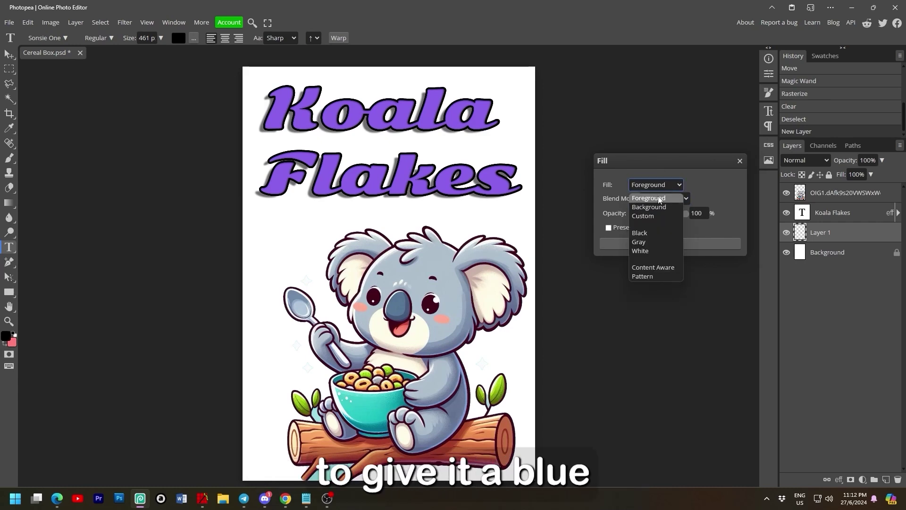
pyautogui.click(654, 217)
pyautogui.moveTo(191, 157); pyautogui.dragTo(652, 217)
pyautogui.click(652, 229)
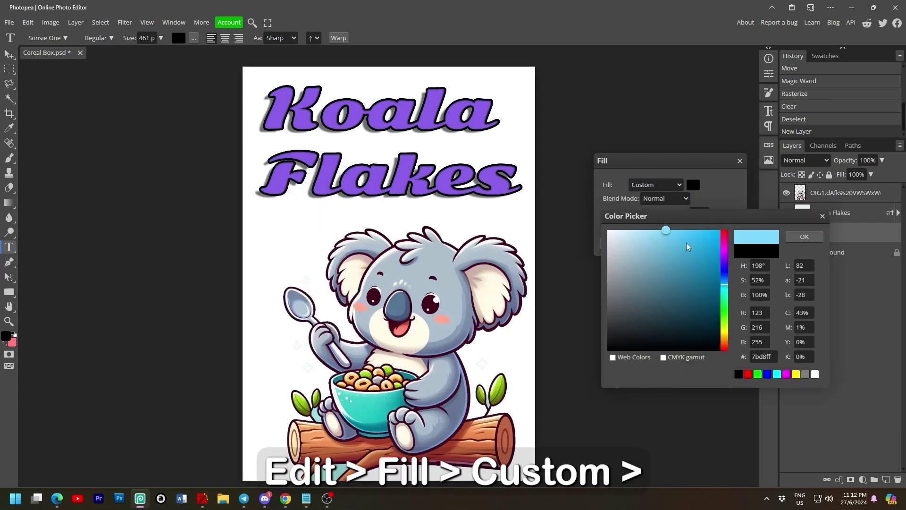
pyautogui.click(797, 239)
pyautogui.click(663, 246)
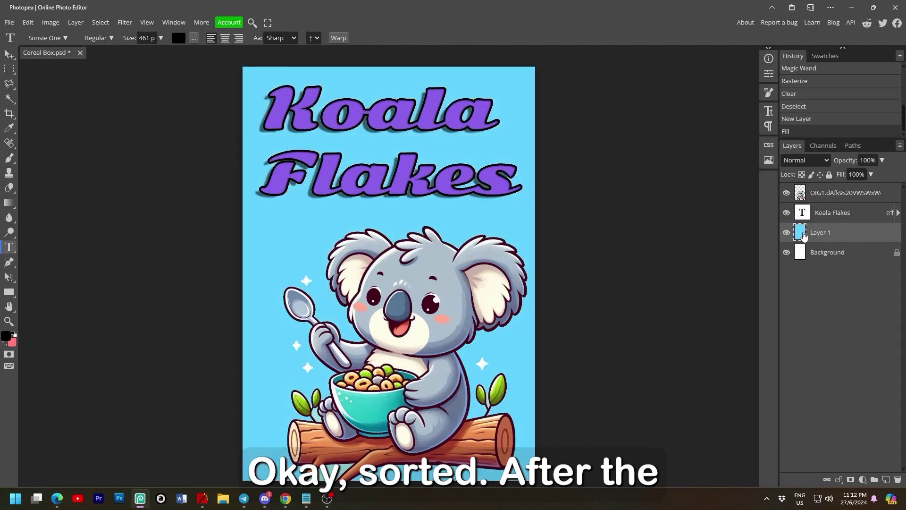
pyautogui.doubleClick(803, 236)
pyautogui.click(716, 145)
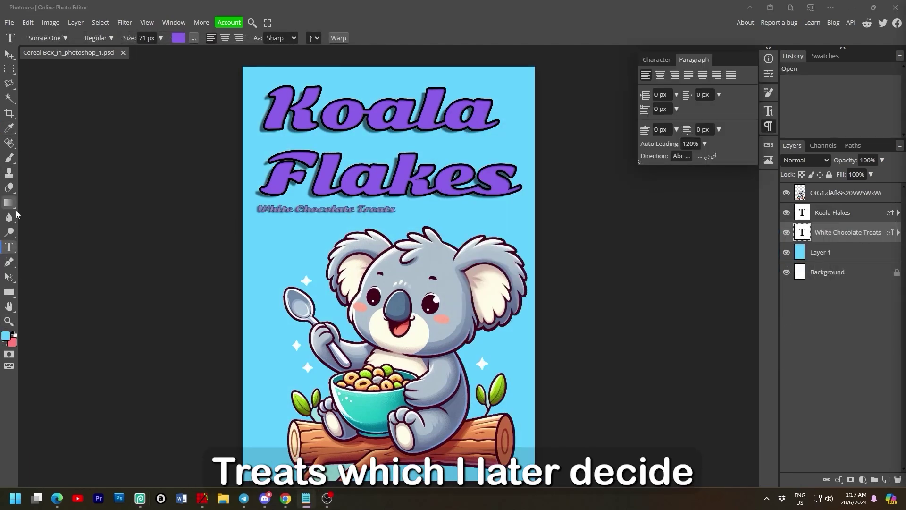
# Set the White Chocolate Treats text to 131 px, widen its box to about 2207 px and centre the text.
pyautogui.click(335, 208)
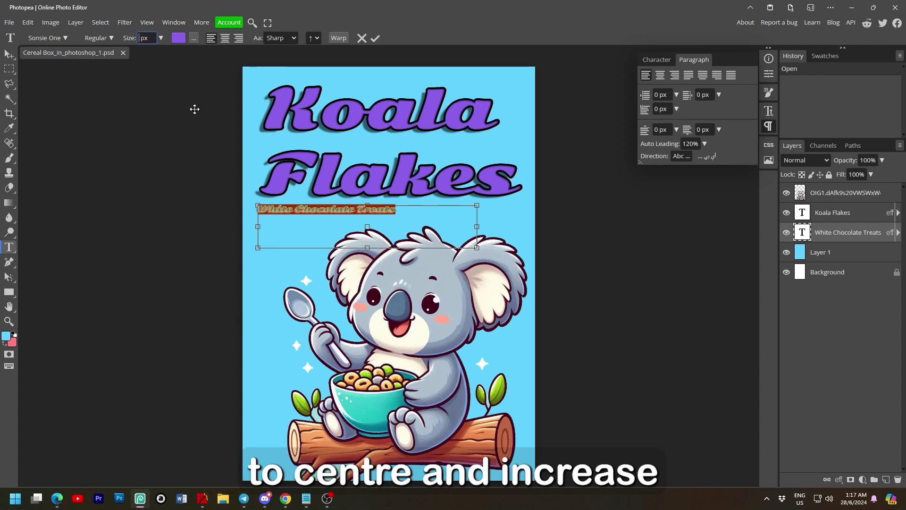
pyautogui.write('131')
pyautogui.moveTo(476, 226); pyautogui.dragTo(518, 225)
pyautogui.click(226, 39)
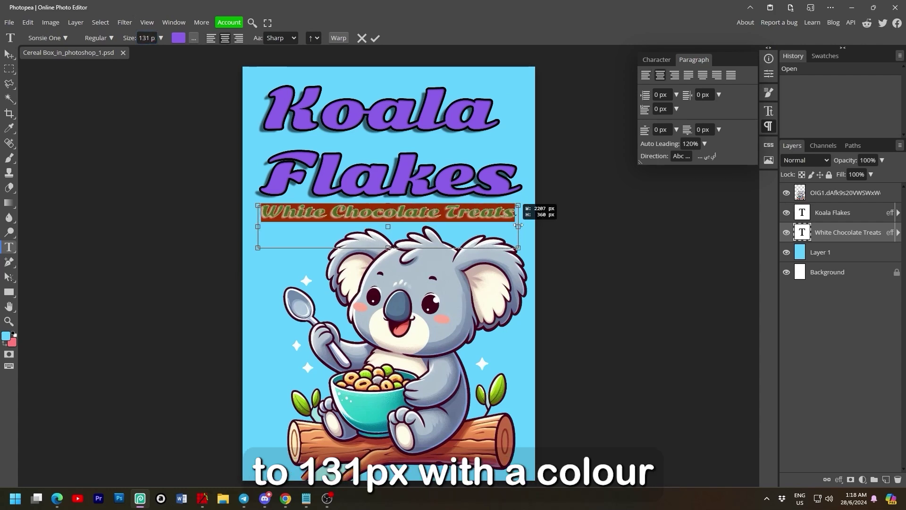
# Set the stroke size in the White Chocolate Treats layer style to 4 px.
pyautogui.rightClick(838, 234)
pyautogui.click(821, 231)
pyautogui.click(477, 196)
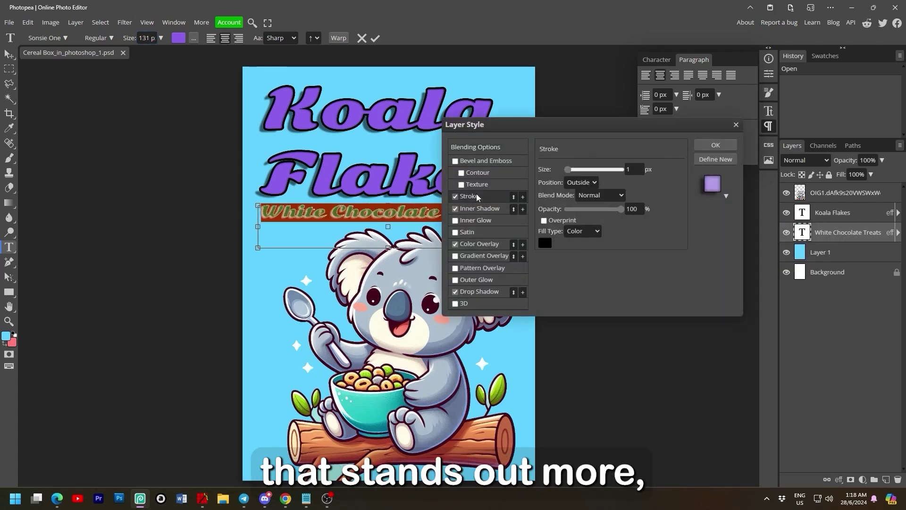
pyautogui.moveTo(634, 169); pyautogui.dragTo(601, 171)
pyautogui.write('10')
pyautogui.press('BackSpace')
pyautogui.press('BackSpace')
pyautogui.write('4')
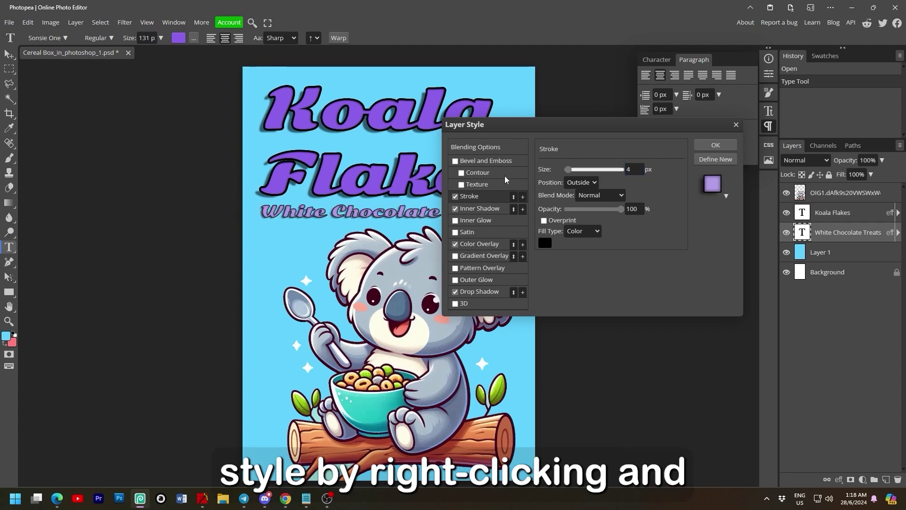
# Change the color overlay of the White Chocolate Treats text to pale yellow.
pyautogui.click(479, 208)
pyautogui.click(479, 244)
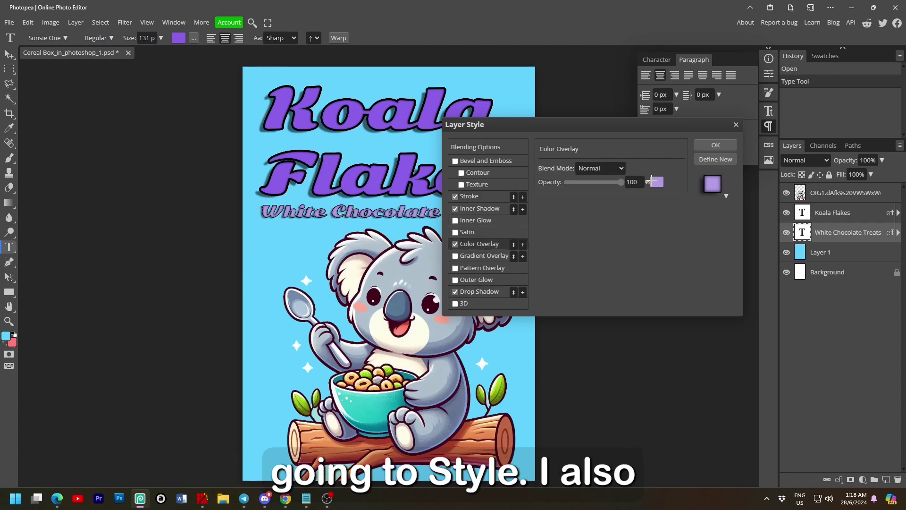
pyautogui.click(656, 182)
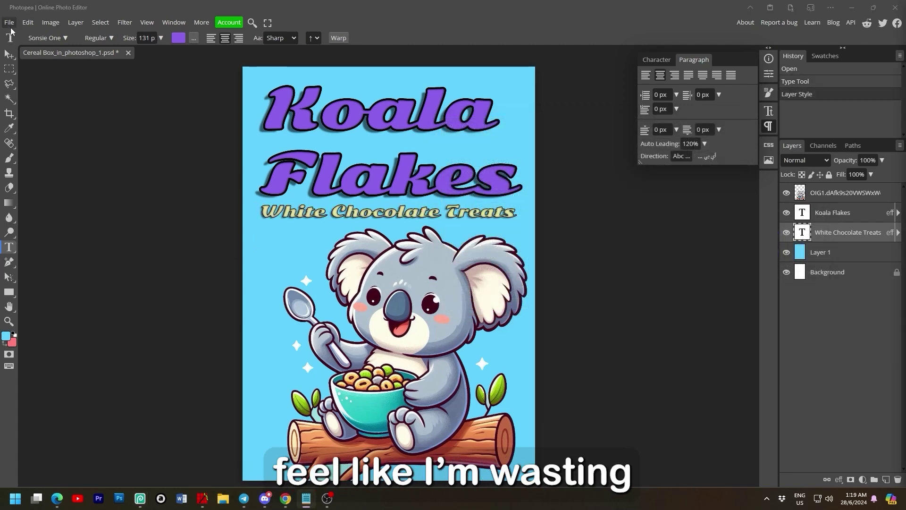
# Open the blank white food cardboard box photo as a separate document.
pyautogui.click(9, 22)
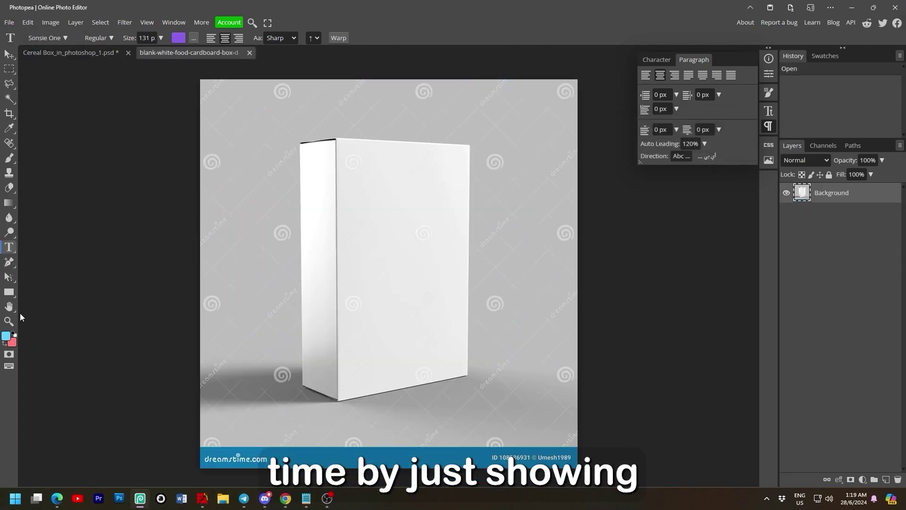
pyautogui.click(9, 321)
pyautogui.moveTo(380, 254); pyautogui.dragTo(389, 255)
pyautogui.moveTo(399, 97); pyautogui.dragTo(423, 103)
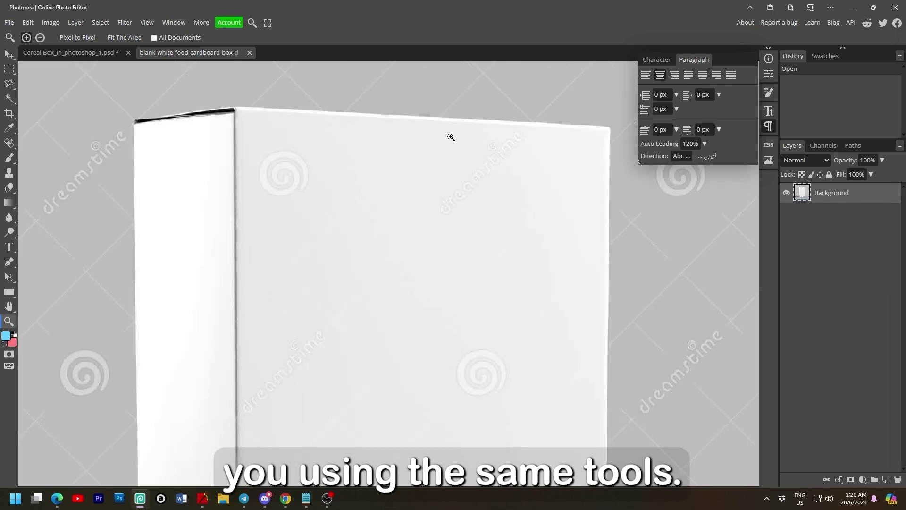
pyautogui.moveTo(406, 134); pyautogui.dragTo(396, 164)
# Export the finished Koala Flakes cover document as a PNG file.
pyautogui.click(42, 53)
pyautogui.click(9, 22)
pyautogui.moveTo(63, 157)
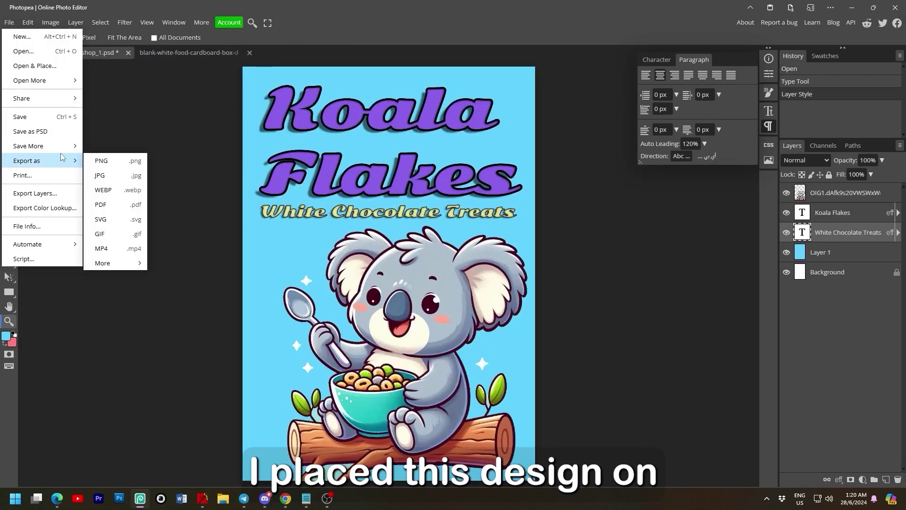
pyautogui.click(115, 162)
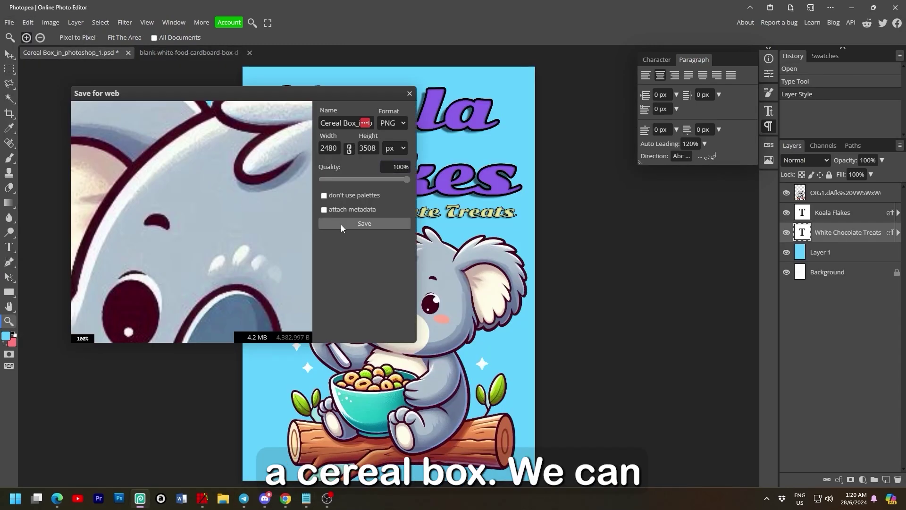
pyautogui.click(363, 224)
# Place the exported cover image into the blank box photo and shift it over the right edge of the box.
pyautogui.click(189, 53)
pyautogui.click(9, 23)
pyautogui.click(57, 70)
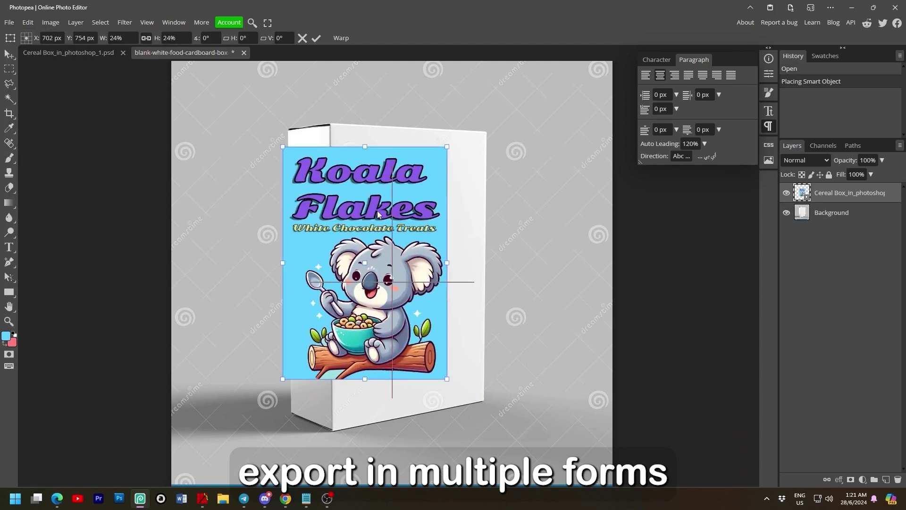
pyautogui.moveTo(377, 214); pyautogui.dragTo(520, 222)
# Load the placed cover's pixels as a selection, rasterize the layer and enlarge the cover.
pyautogui.keyDown('ctrl'); pyautogui.click(806, 197); pyautogui.keyUp('ctrl')
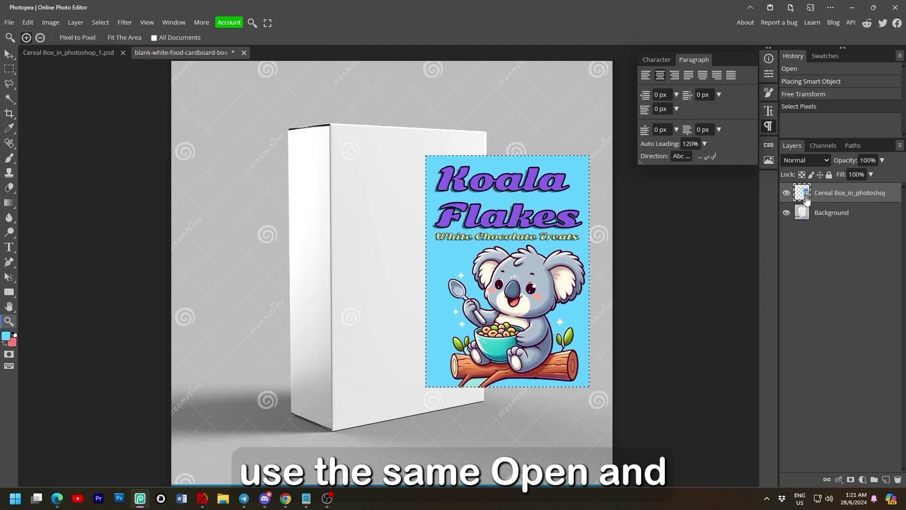
pyautogui.hotkey('ctrl', 't')
pyautogui.click(468, 86)
pyautogui.hotkey('ctrl', 't')
pyautogui.moveTo(425, 156); pyautogui.dragTo(354, 132)
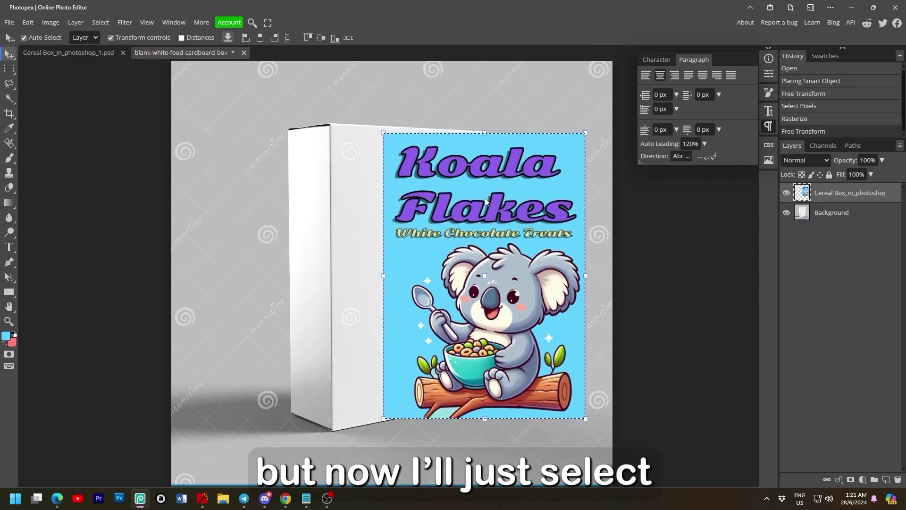
# Move the cover towards the box, clear it from its layer and deselect.
pyautogui.moveTo(296, 135); pyautogui.dragTo(246, 134)
pyautogui.press('Delete')
pyautogui.click(100, 22)
pyautogui.click(116, 45)
# Start the Vanishing Point filter and lay a perspective plane over the box's front face, fitting its corners to the edges.
pyautogui.click(124, 22)
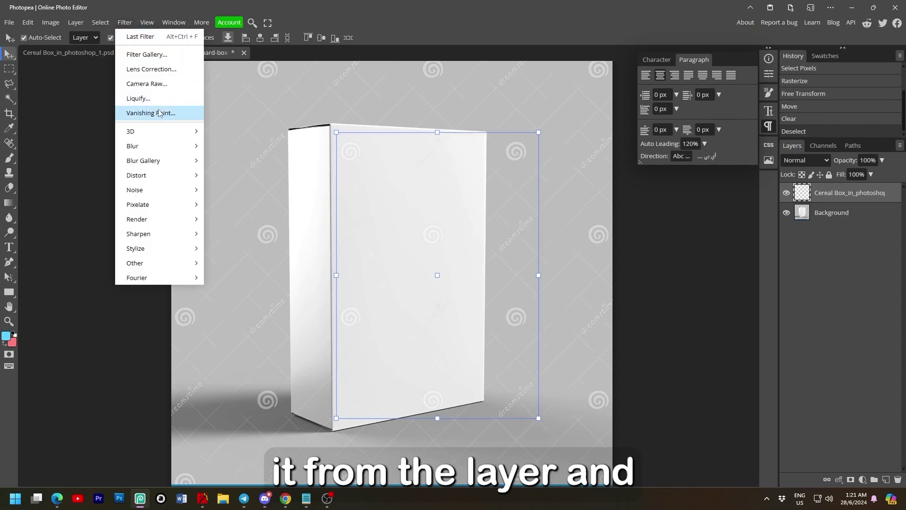
pyautogui.click(163, 113)
pyautogui.click(9, 144)
pyautogui.click(427, 130)
pyautogui.click(412, 126)
pyautogui.click(413, 125)
pyautogui.click(412, 126)
pyautogui.click(9, 54)
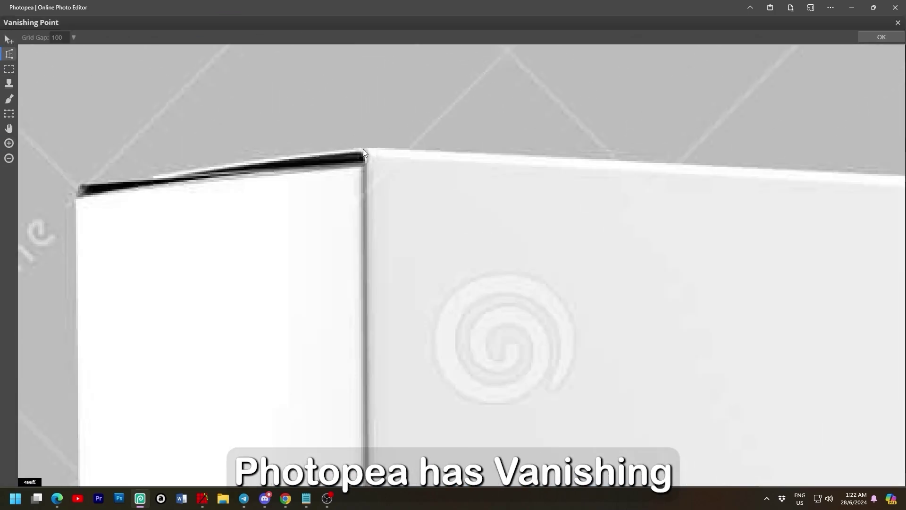
pyautogui.click(785, 171)
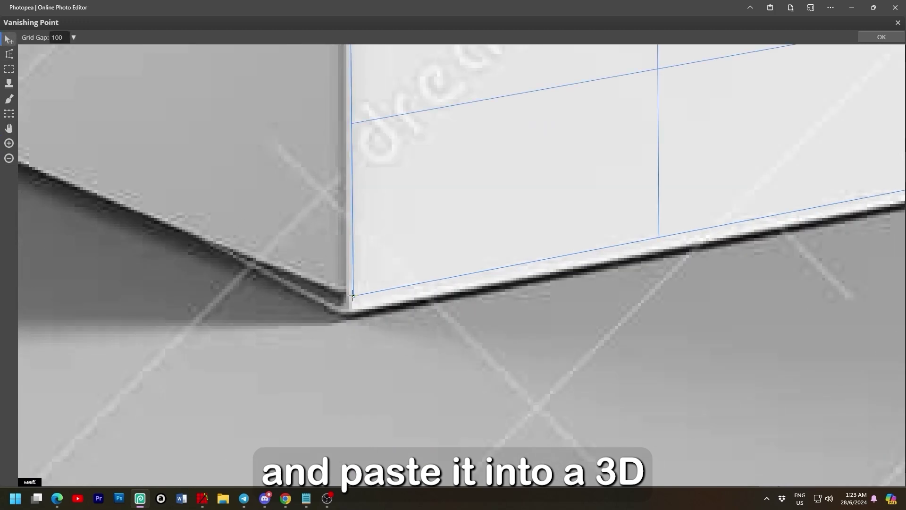
pyautogui.moveTo(352, 296); pyautogui.dragTo(350, 313)
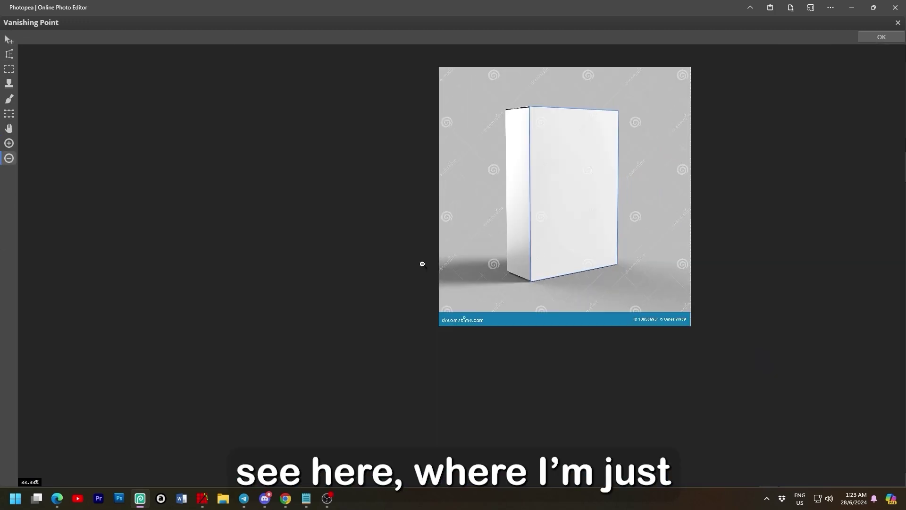
# Paste the cover into the Vanishing Point plane, scale it to fill the box's front face and apply the filter.
pyautogui.doubleClick(611, 145)
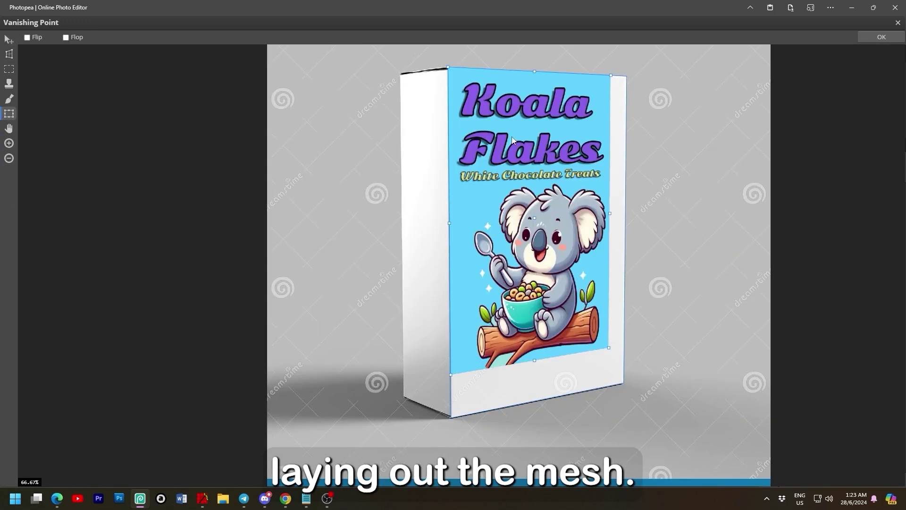
pyautogui.moveTo(509, 134); pyautogui.dragTo(529, 177)
pyautogui.moveTo(467, 112); pyautogui.dragTo(447, 66)
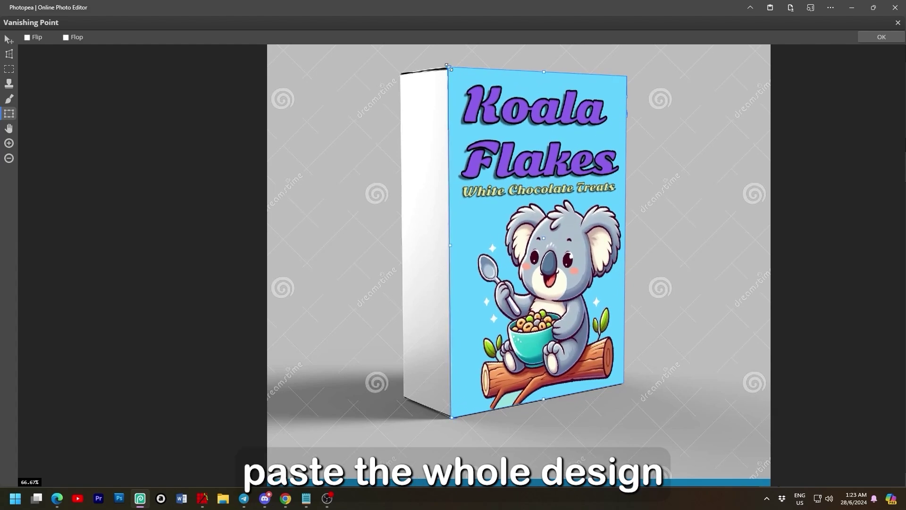
pyautogui.click(881, 37)
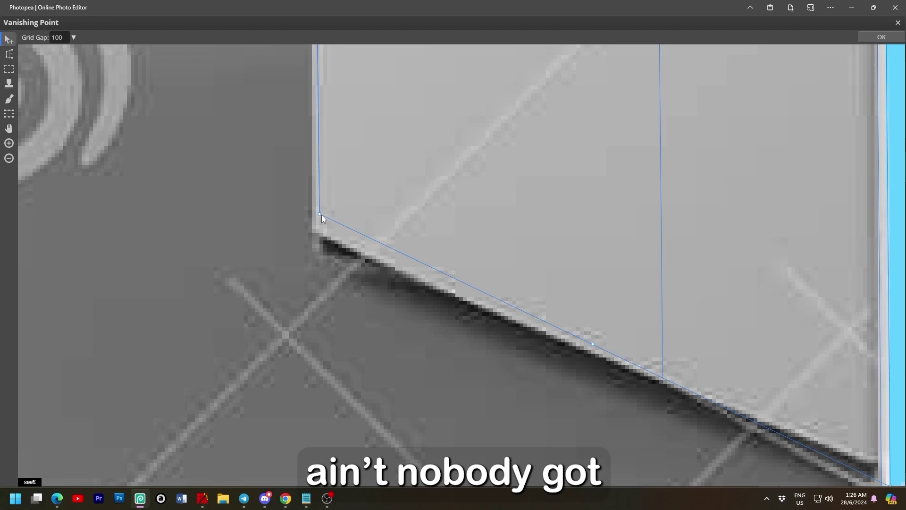
# Align the outer bottom corner of the side-face Vanishing Point plane with the box's corner.
pyautogui.moveTo(320, 215); pyautogui.dragTo(314, 234)
pyautogui.click(11, 158)
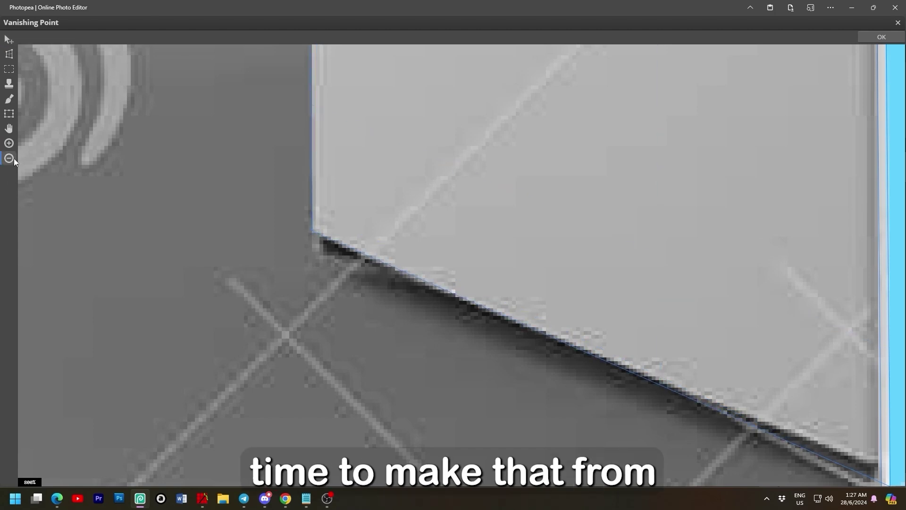
pyautogui.click(435, 205)
pyautogui.click(434, 205)
pyautogui.click(434, 205)
pyautogui.click(435, 204)
pyautogui.press('space')
pyautogui.moveTo(482, 151); pyautogui.dragTo(384, 264)
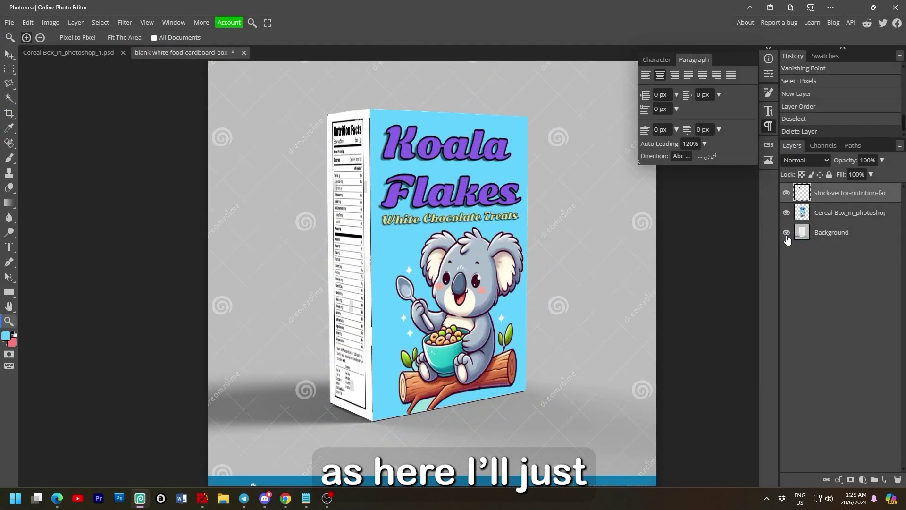
# Hide the Background layer and marquee-select a wide strip across the lower part of the canvas.
pyautogui.click(786, 232)
pyautogui.press('m')
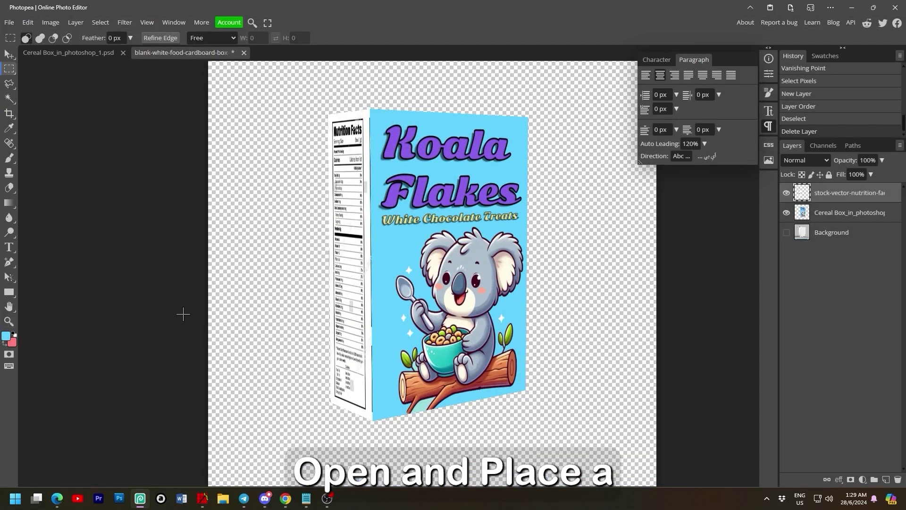
pyautogui.moveTo(182, 314); pyautogui.dragTo(660, 439)
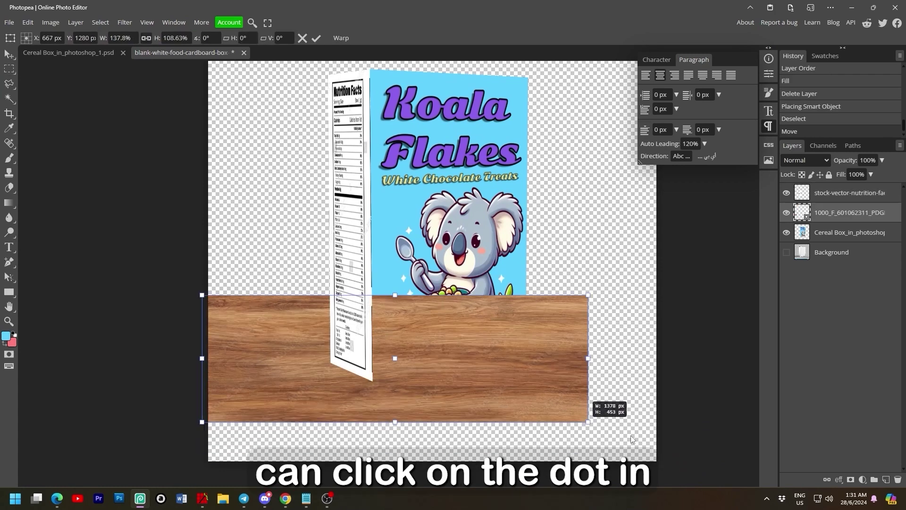
# Scale the wood texture to about 166% to span the canvas, order it below the cover layer and shift it up.
pyautogui.moveTo(435, 419); pyautogui.dragTo(435, 458)
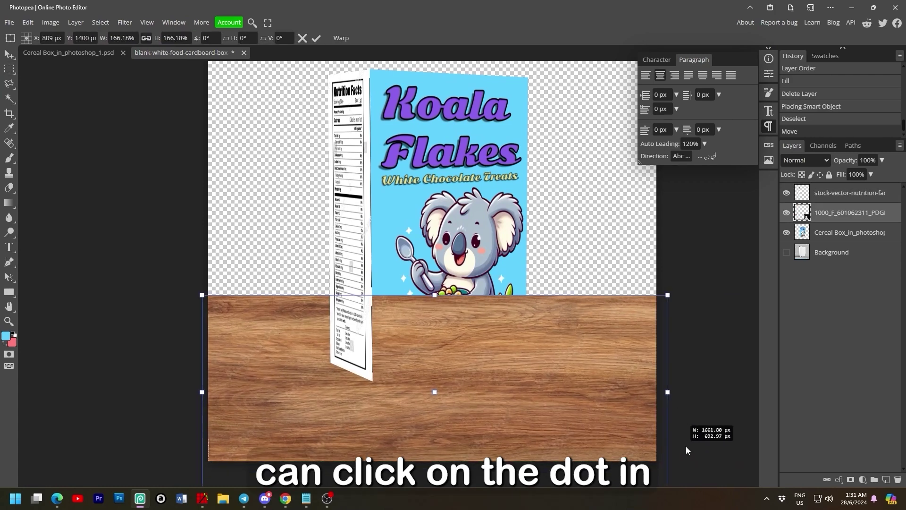
pyautogui.hotkey('ctrl', '[')
pyautogui.moveTo(557, 345); pyautogui.dragTo(569, 329)
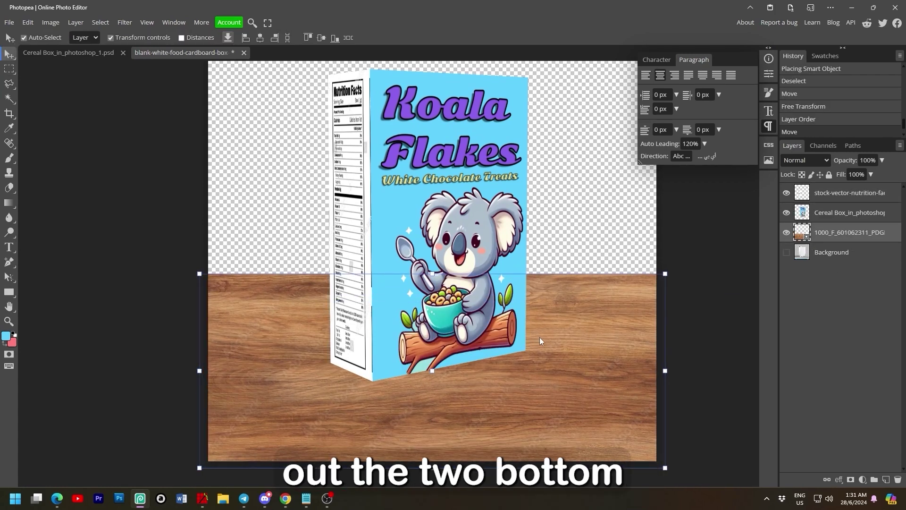
# Rasterize the wood texture layer and lower its top edge, squeezing its height to about 75%.
pyautogui.rightClick(801, 235)
pyautogui.click(826, 344)
pyautogui.moveTo(433, 274); pyautogui.dragTo(433, 322)
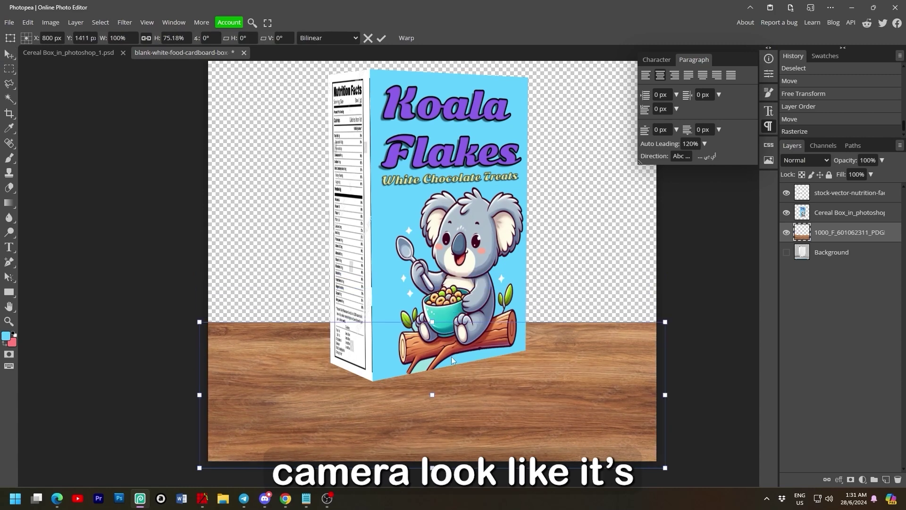
pyautogui.press('Return')
# Transform the wood texture by spreading its two bottom corners outwards to give the tabletop perspective.
pyautogui.click(434, 395)
pyautogui.rightClick(434, 395)
pyautogui.click(483, 371)
pyautogui.moveTo(199, 468); pyautogui.dragTo(154, 468)
pyautogui.moveTo(665, 468); pyautogui.dragTo(708, 469)
pyautogui.press('Return')
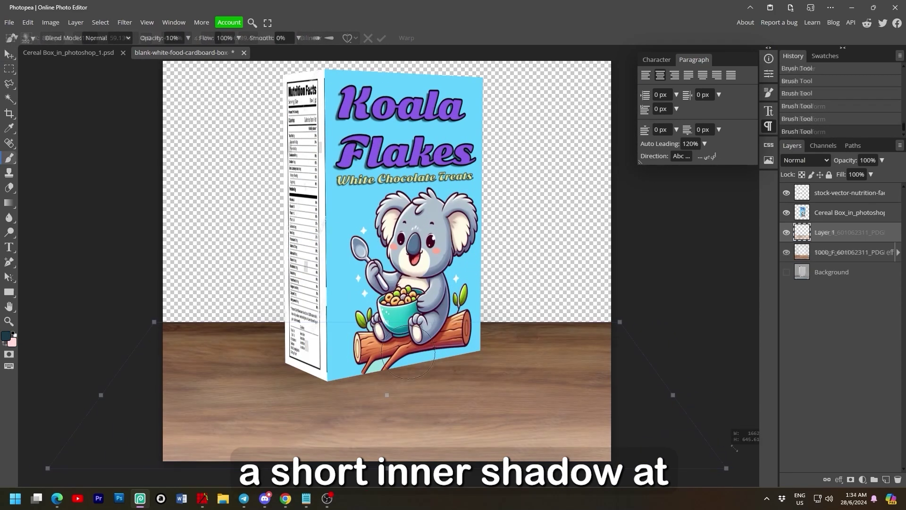
# Brush a soft shadow around the box's base at 10% opacity, and add a new layer beneath the wood texture.
pyautogui.moveTo(295, 350)
pyautogui.mouseDown()
pyautogui.moveTo(466, 336)
pyautogui.moveTo(302, 357)
pyautogui.moveTo(464, 334)
pyautogui.moveTo(376, 355)
pyautogui.mouseUp()
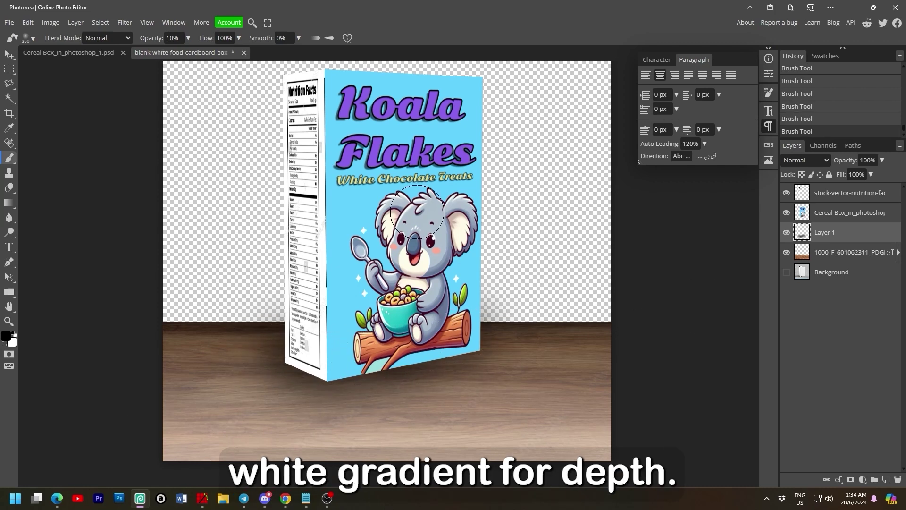
pyautogui.click(886, 479)
pyautogui.moveTo(841, 235); pyautogui.dragTo(842, 280)
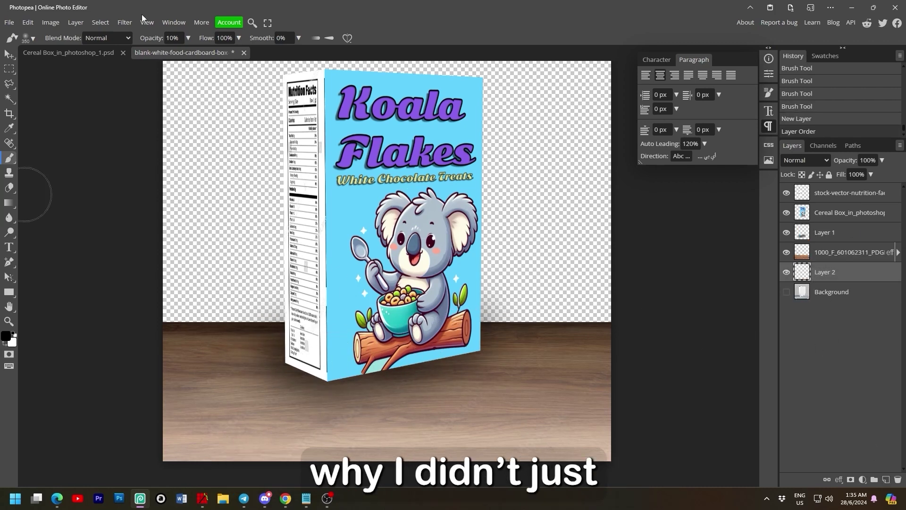
# Set the foreground color to bright yellow and the background color to blue-violet.
pyautogui.click(125, 22)
pyautogui.click(5, 335)
pyautogui.click(716, 231)
pyautogui.click(804, 236)
pyautogui.click(12, 343)
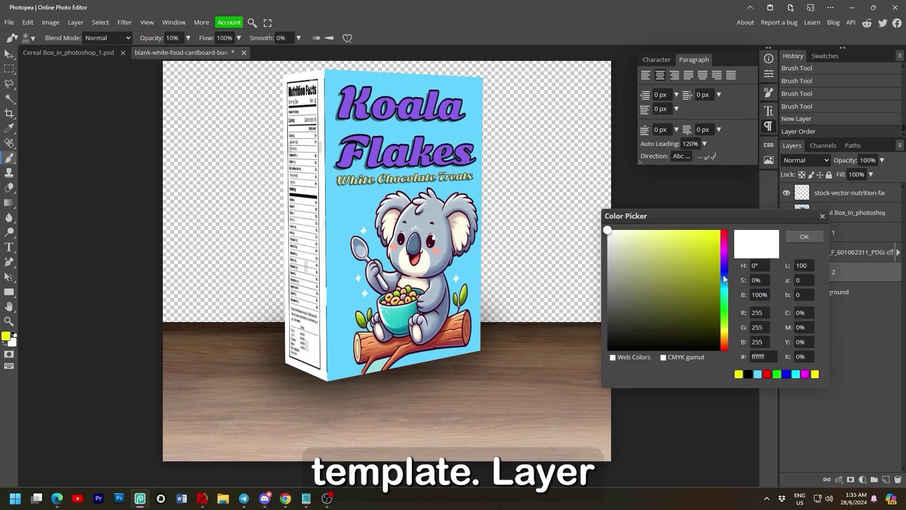
pyautogui.click(725, 262)
pyautogui.click(715, 232)
pyautogui.click(804, 237)
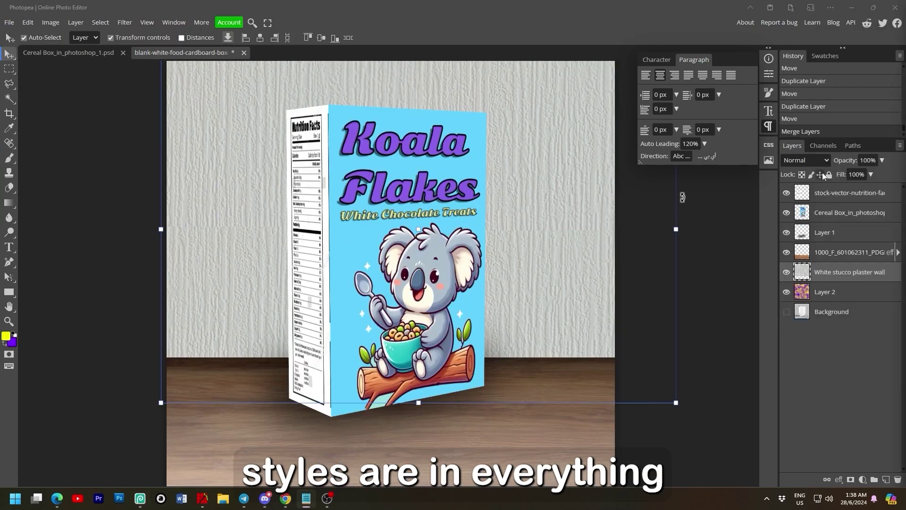
# Change the blend mode of the white stucco wall layer and lower the opacity of Layer 2 to 47%.
pyautogui.click(806, 160)
pyautogui.click(803, 256)
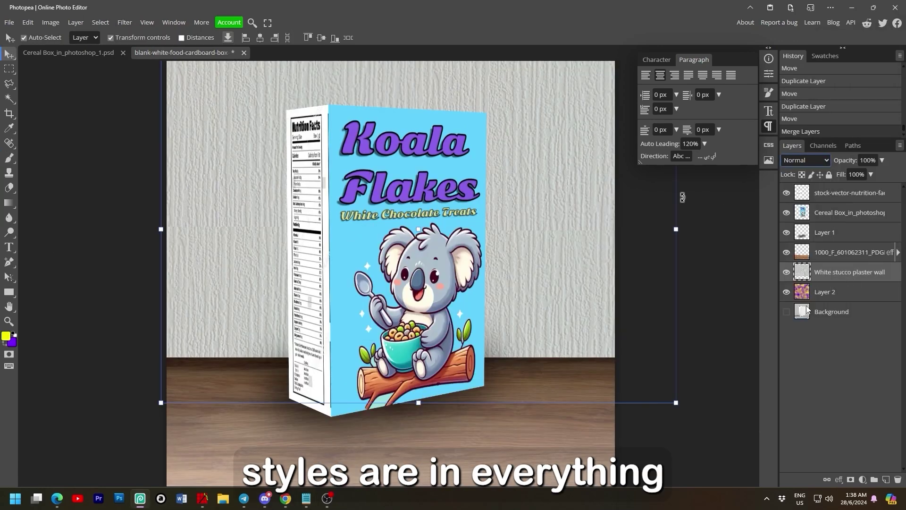
pyautogui.click(831, 291)
pyautogui.click(882, 160)
pyautogui.moveTo(883, 175); pyautogui.dragTo(857, 179)
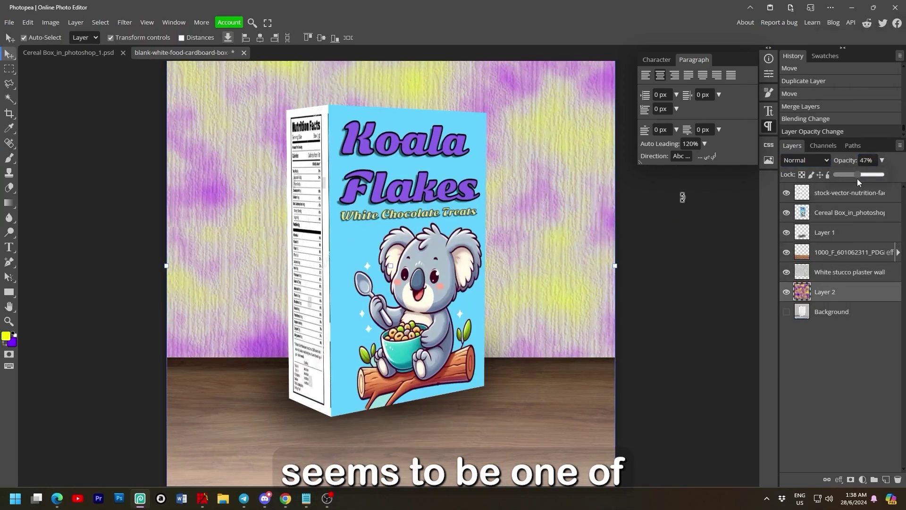